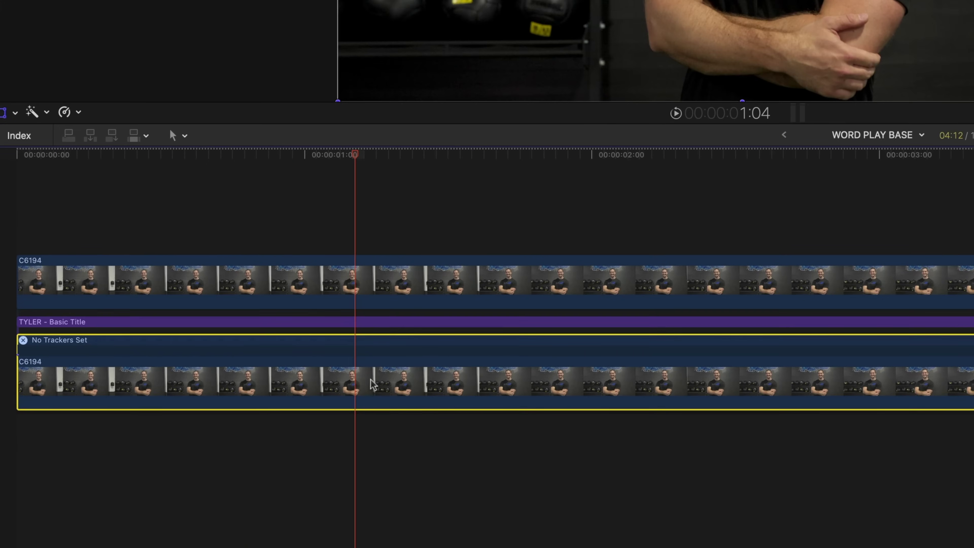
# - Duplicate the base C6194 clip to directly above the title and apply the Image Mask effect to the copy
pyautogui.moveTo(371, 388); pyautogui.dragTo(365, 272)
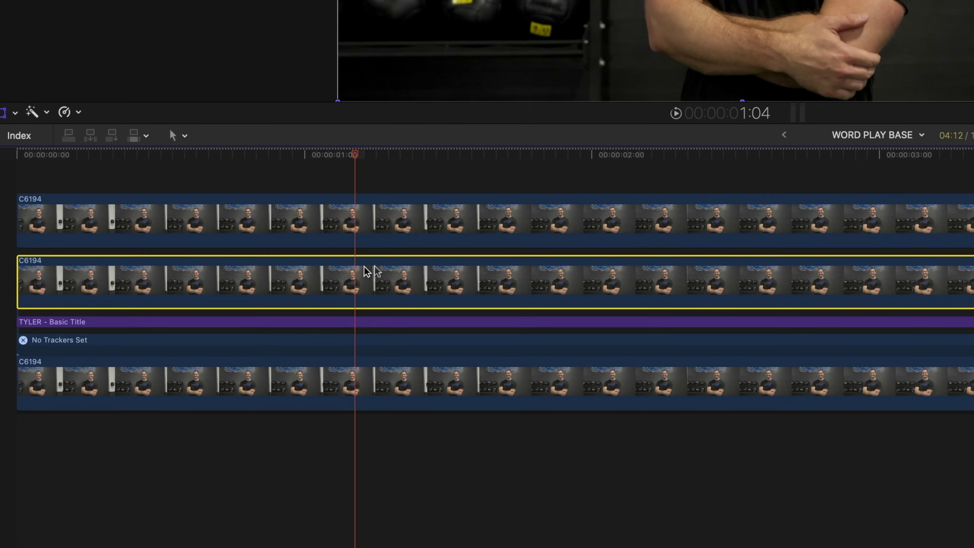
pyautogui.press('super+5')
pyautogui.moveTo(350, 516); pyautogui.dragTo(417, 513)
pyautogui.moveTo(187, 484); pyautogui.dragTo(298, 479)
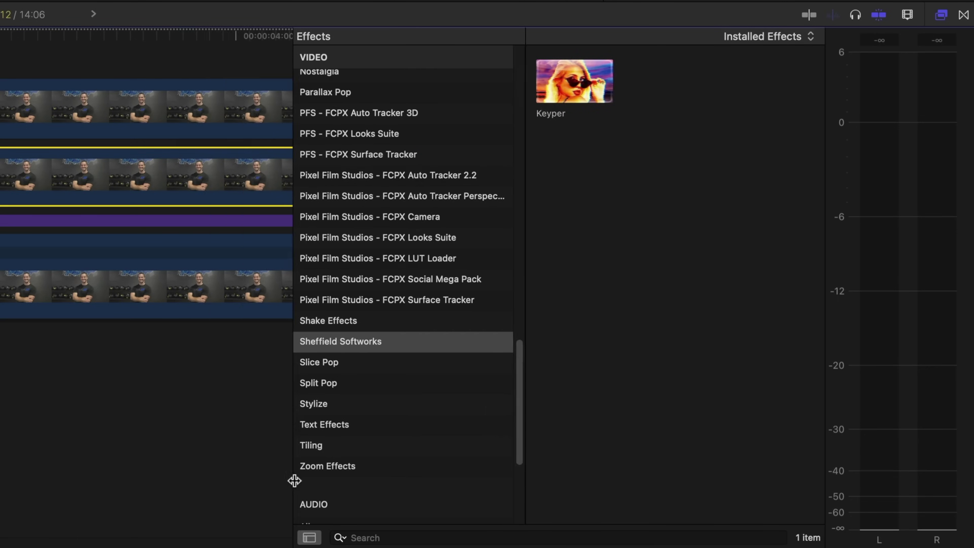
pyautogui.scroll(10, 389, 341)
pyautogui.click(384, 387)
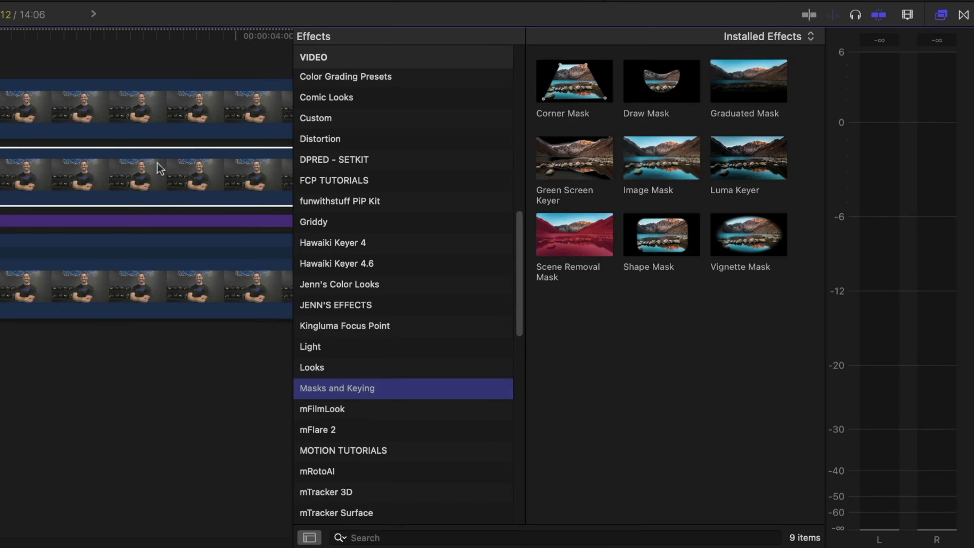
pyautogui.moveTo(660, 165); pyautogui.dragTo(23, 179)
pyautogui.moveTo(521, 371); pyautogui.dragTo(519, 368)
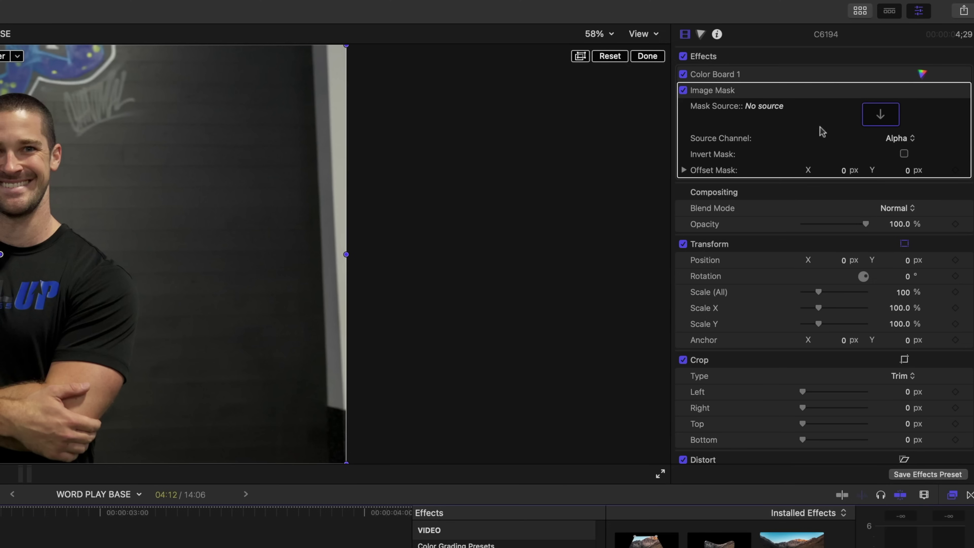
# - Set the image mask's source to the Basic Title clip in the timeline and apply it
pyautogui.click(880, 115)
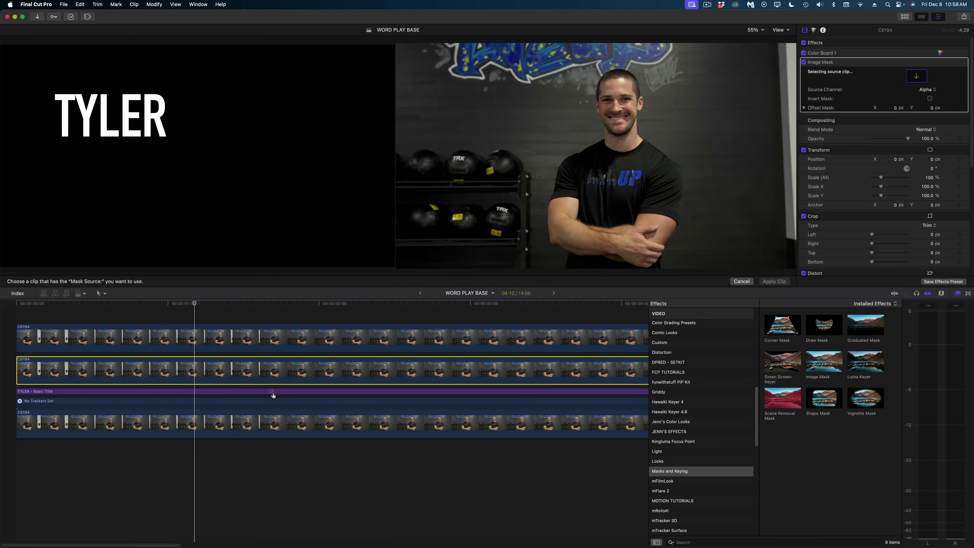
pyautogui.click(272, 395)
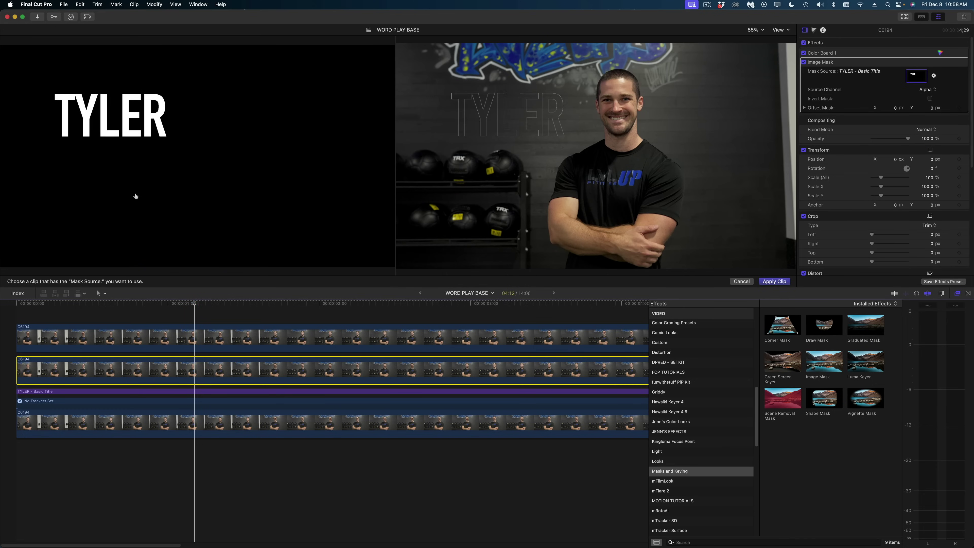
pyautogui.click(779, 282)
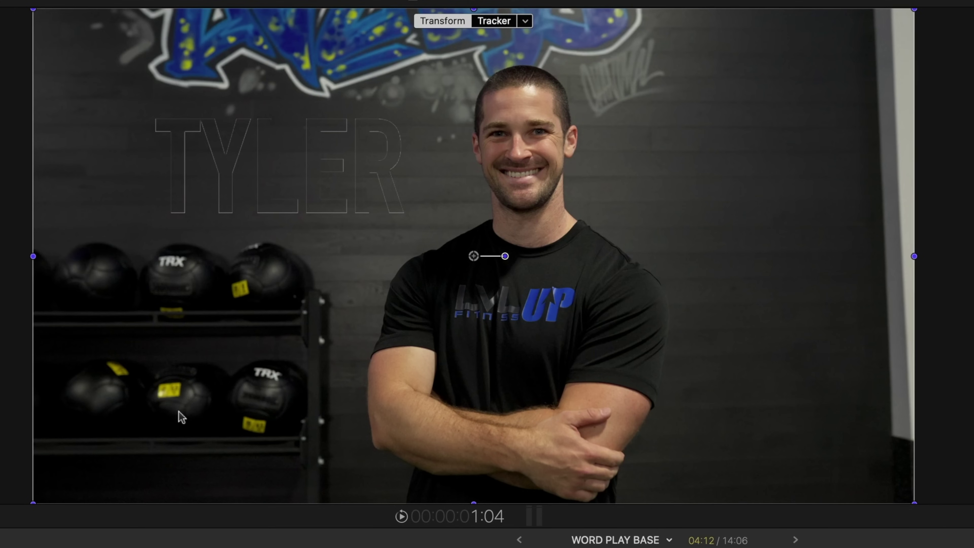
# - Temporarily disable the base and uppermost C6194 clips to examine the masked copy alone, and re-enable both
pyautogui.click(306, 423)
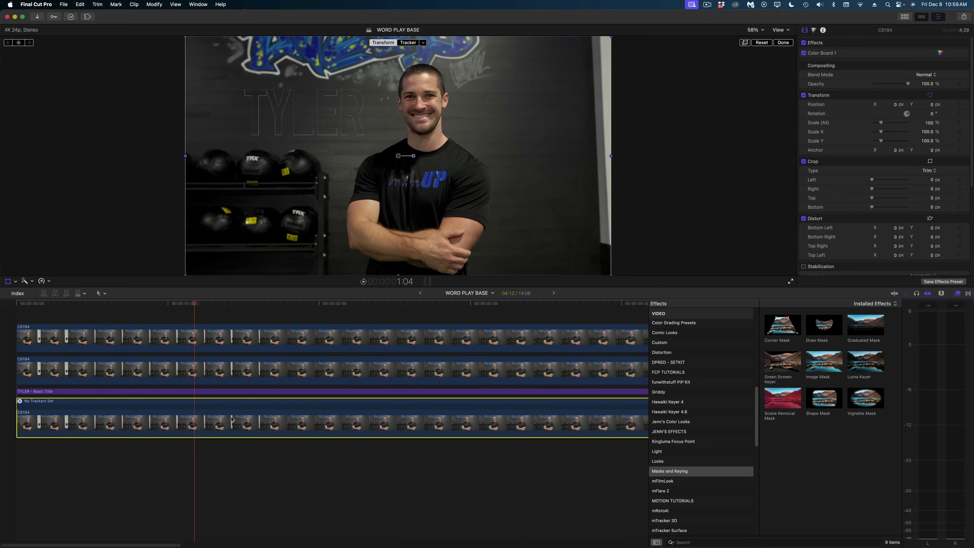
pyautogui.press('v')
pyautogui.click(322, 337)
pyautogui.press('v')
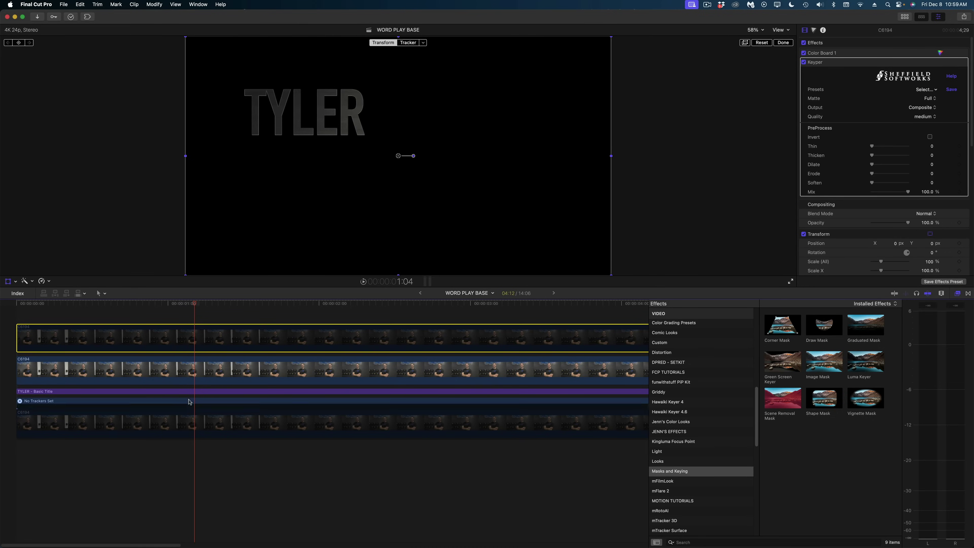
pyautogui.press('v')
pyautogui.click(188, 422)
pyautogui.press('v')
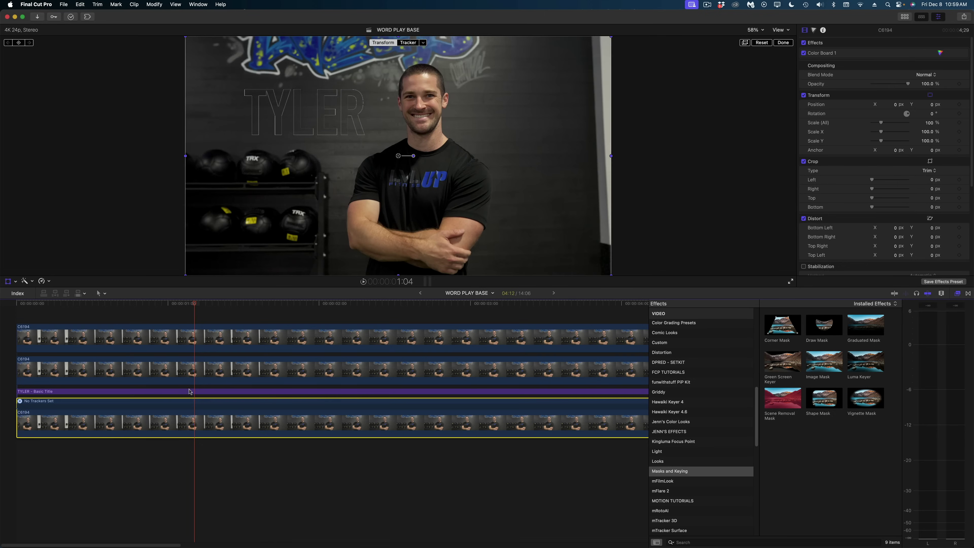
# - Disable the Basic Title clip and add a Color Adjustments correction to the image-masked C6194 clip
pyautogui.click(189, 391)
pyautogui.press('v')
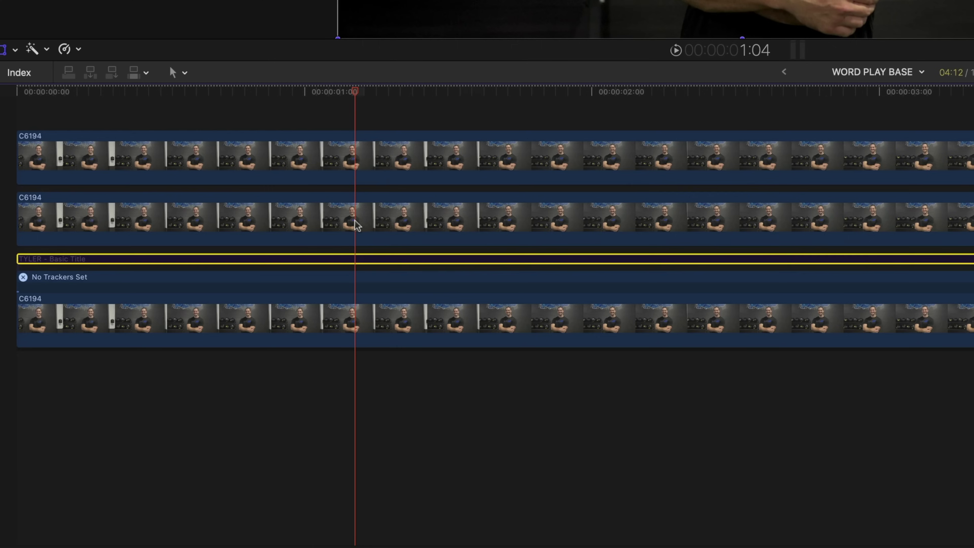
pyautogui.click(196, 374)
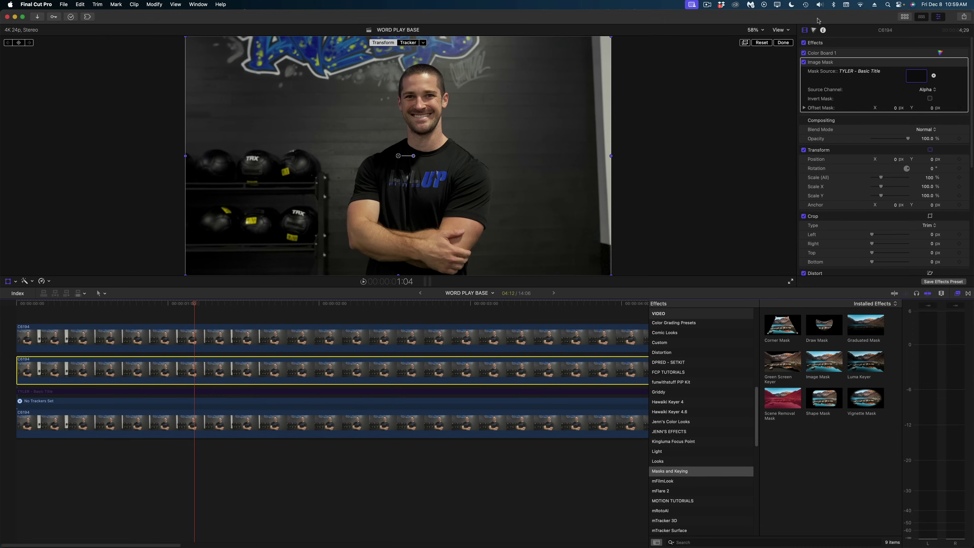
pyautogui.click(814, 30)
pyautogui.click(822, 42)
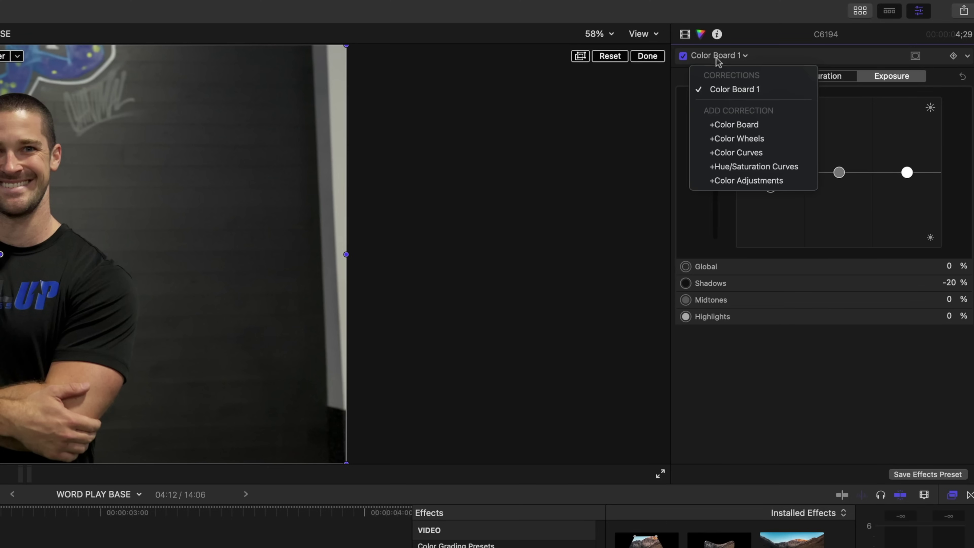
pyautogui.click(726, 181)
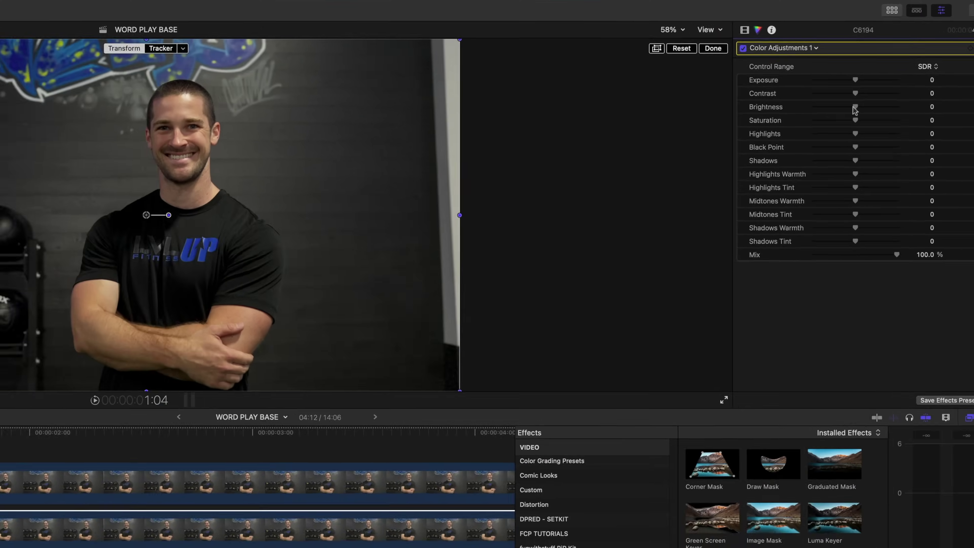
# - Raise the masked clip's Brightness to 200 and Black Point to 115 in Color Adjustments, and check the lettering up close
pyautogui.moveTo(816, 126); pyautogui.dragTo(907, 133)
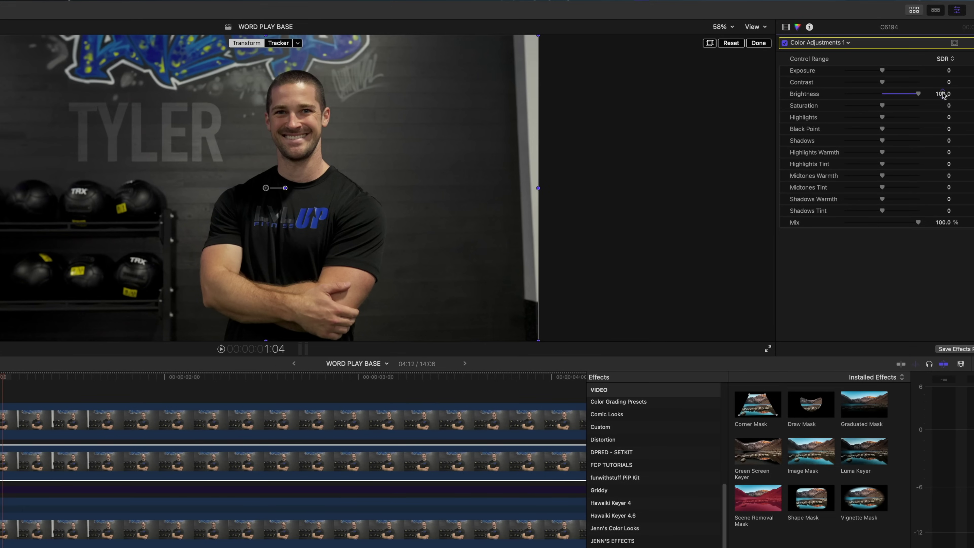
pyautogui.moveTo(942, 93); pyautogui.dragTo(942, 93)
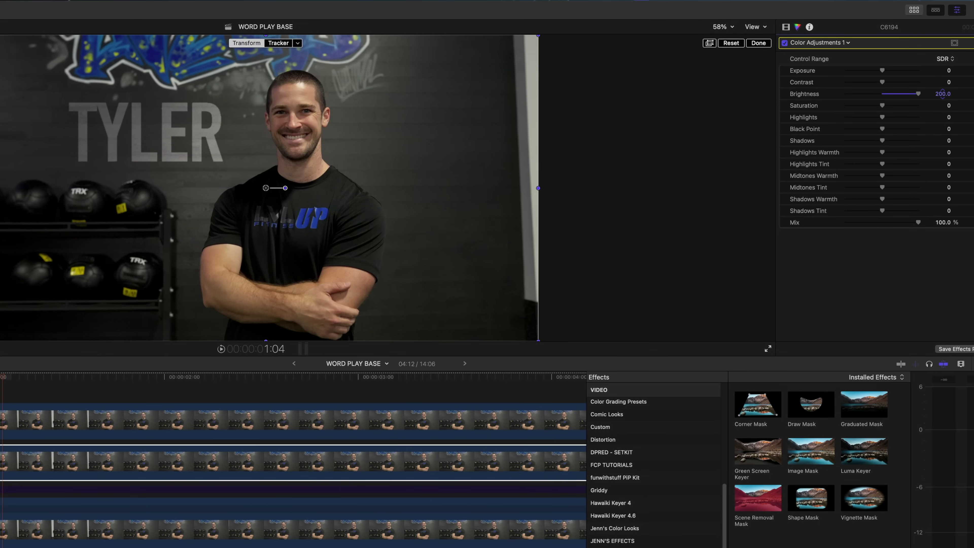
pyautogui.moveTo(882, 129); pyautogui.dragTo(909, 133)
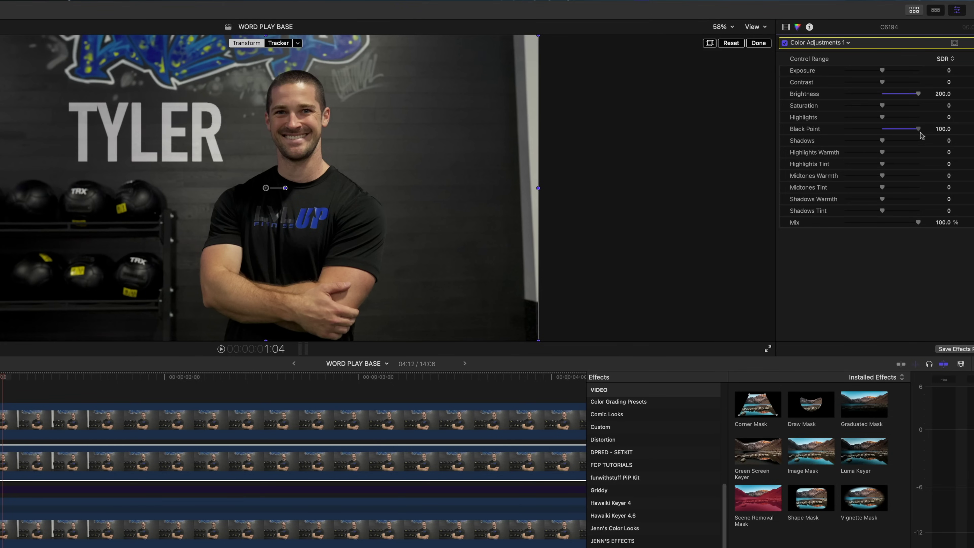
pyautogui.moveTo(940, 129); pyautogui.dragTo(942, 129)
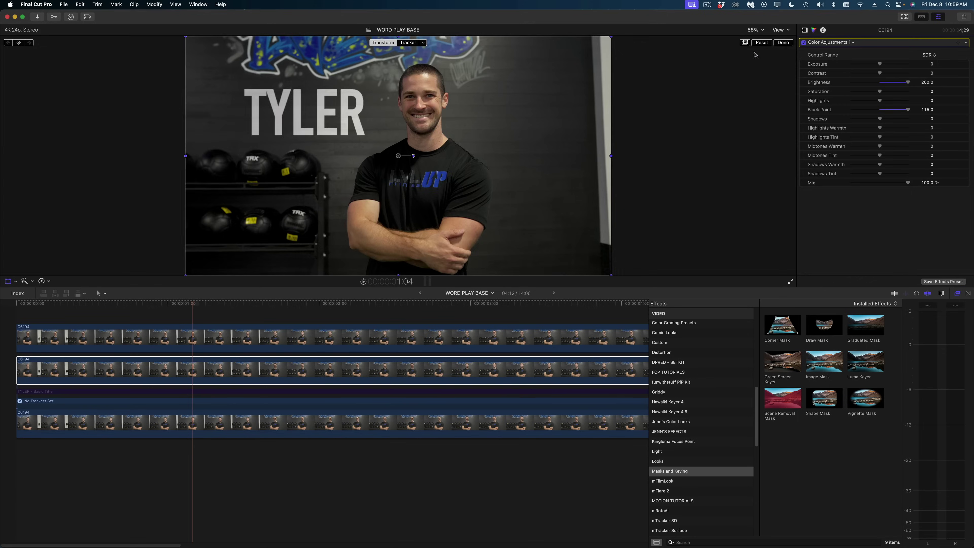
pyautogui.click(722, 26)
pyautogui.click(733, 109)
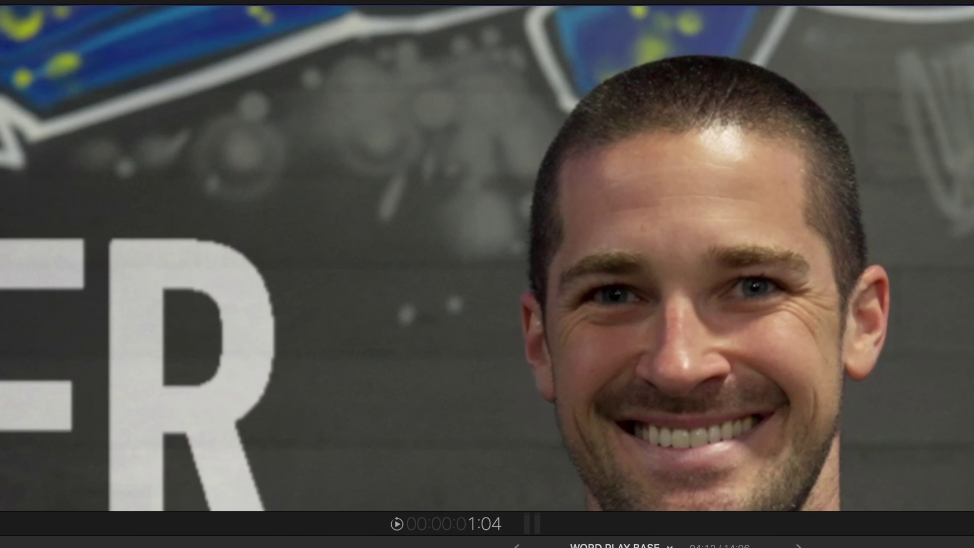
pyautogui.click(754, 29)
pyautogui.click(757, 38)
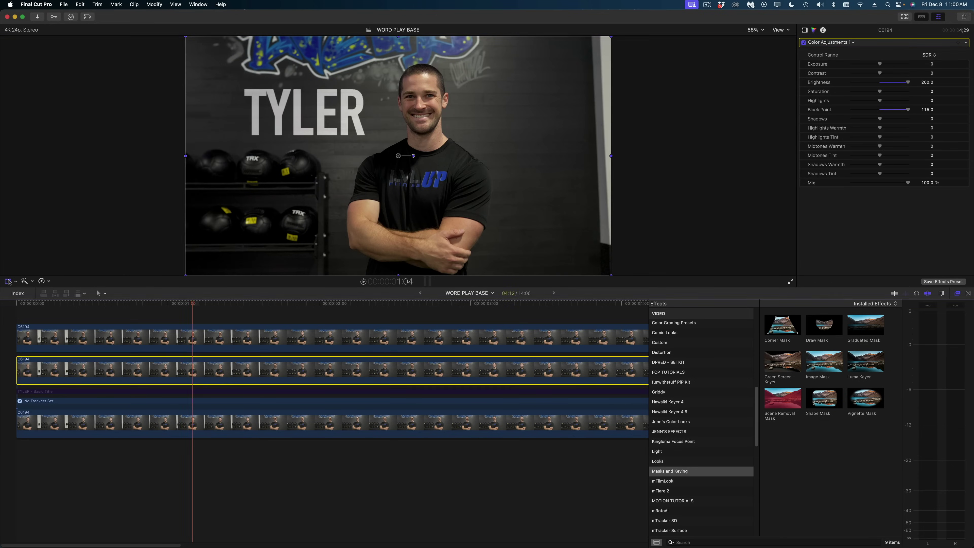
# - Attach the masked clip's transform to the Object Track of source C6194 and check the tracked text at other frames
pyautogui.click(8, 281)
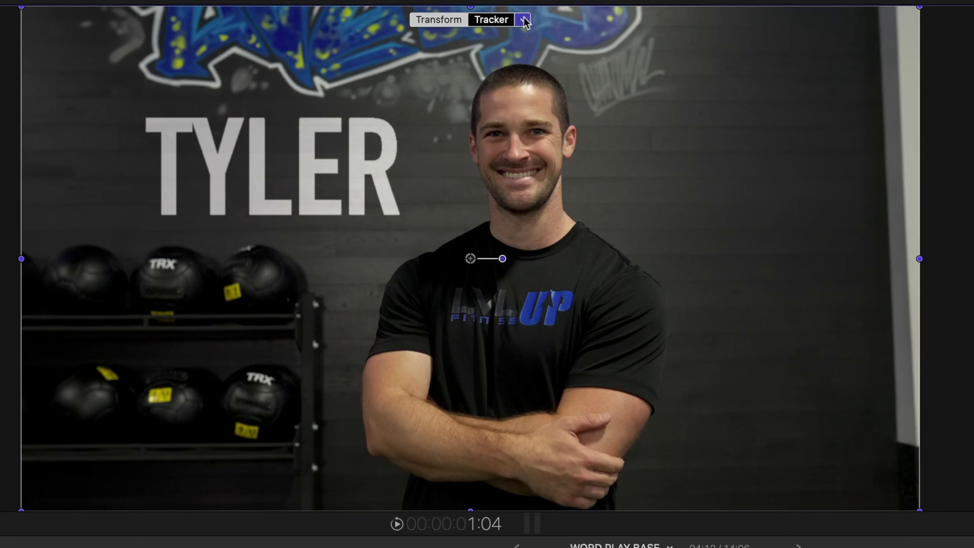
pyautogui.click(423, 42)
pyautogui.click(428, 72)
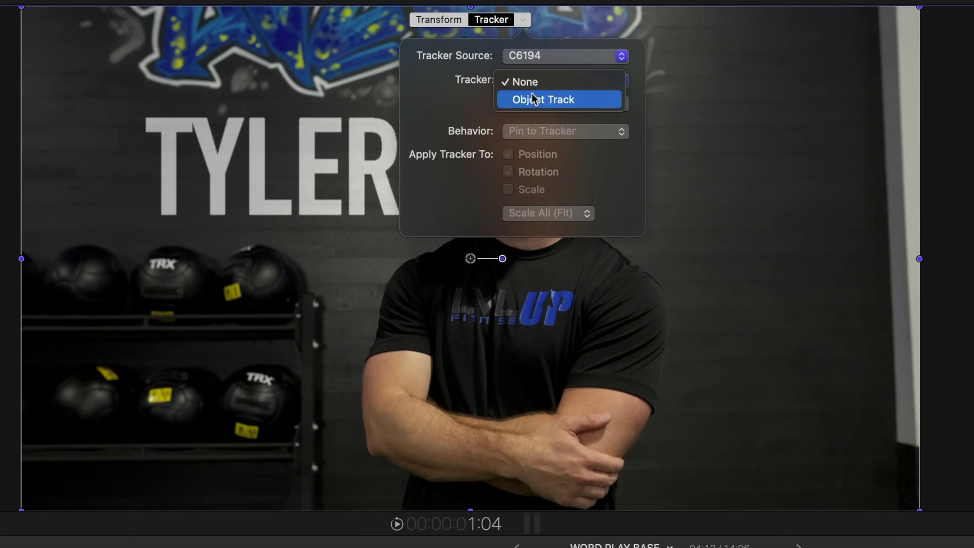
pyautogui.click(533, 99)
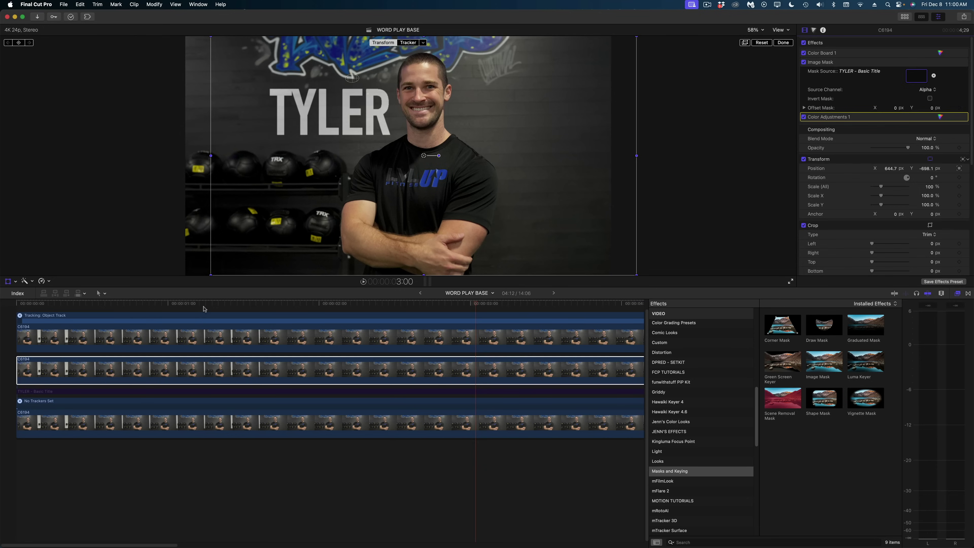
pyautogui.click(204, 309)
pyautogui.click(92, 307)
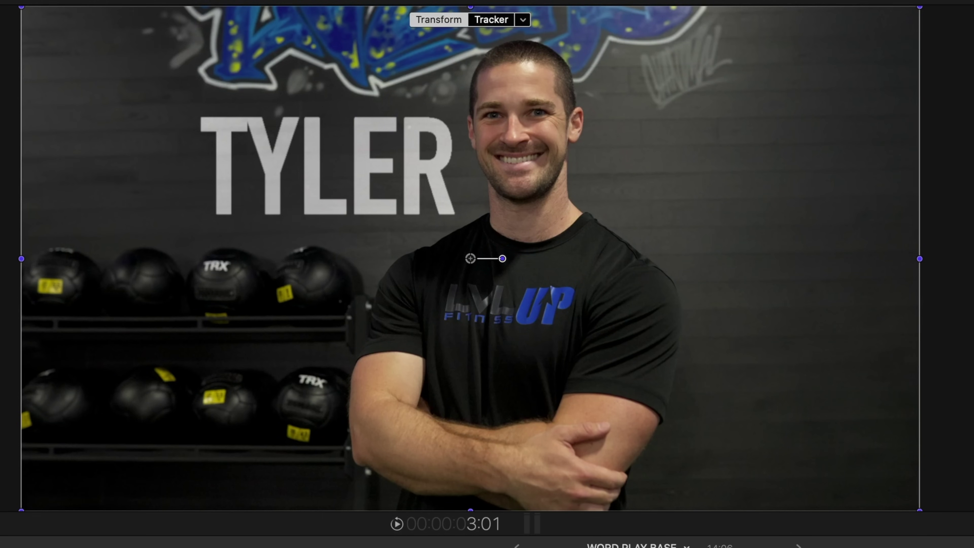
# - Apply the Gaussian blur effect to the image-masked C6194 clip that holds the lettering
pyautogui.press('super+equal')
pyautogui.scroll(10, 487, 258)
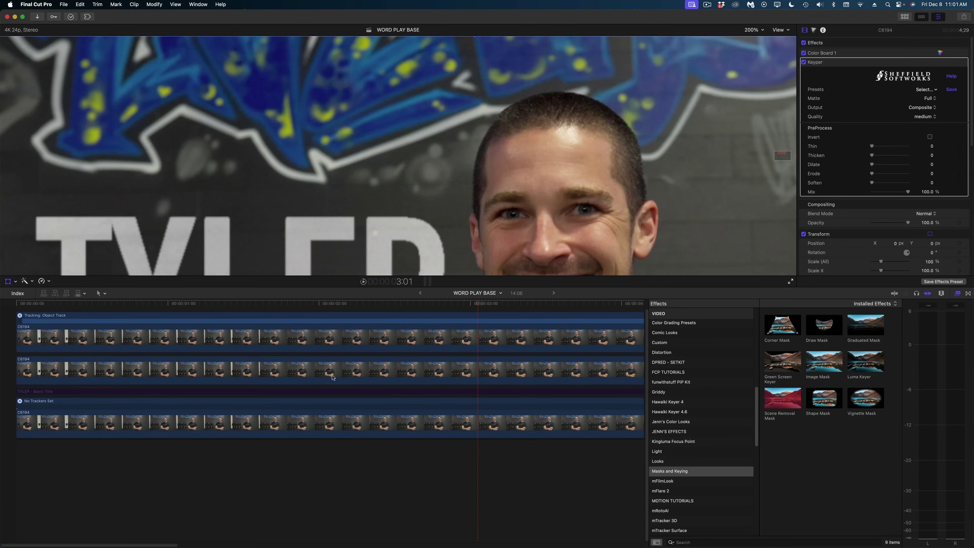
pyautogui.click(637, 370)
pyautogui.scroll(5, 659, 370)
pyautogui.click(676, 329)
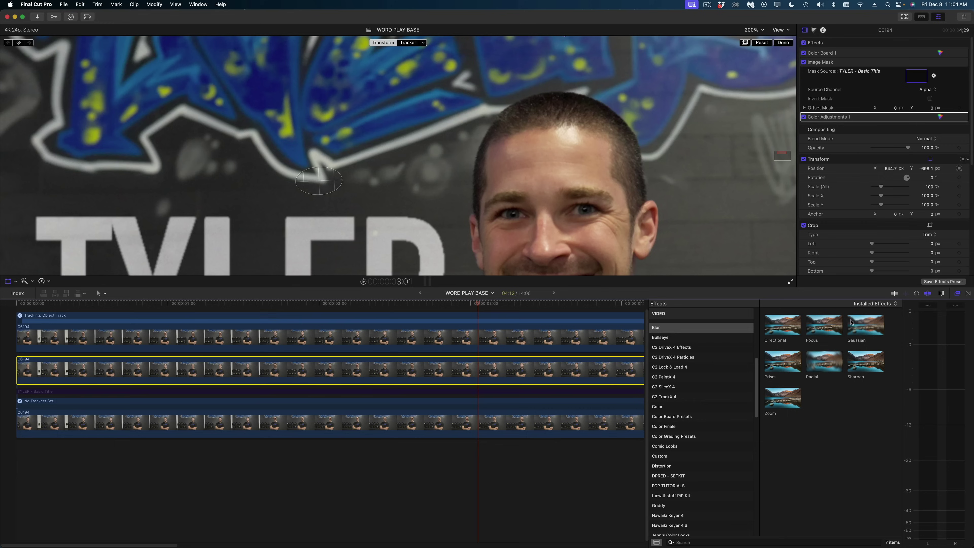
pyautogui.moveTo(711, 80); pyautogui.dragTo(78, 191)
pyautogui.moveTo(543, 377); pyautogui.dragTo(543, 377)
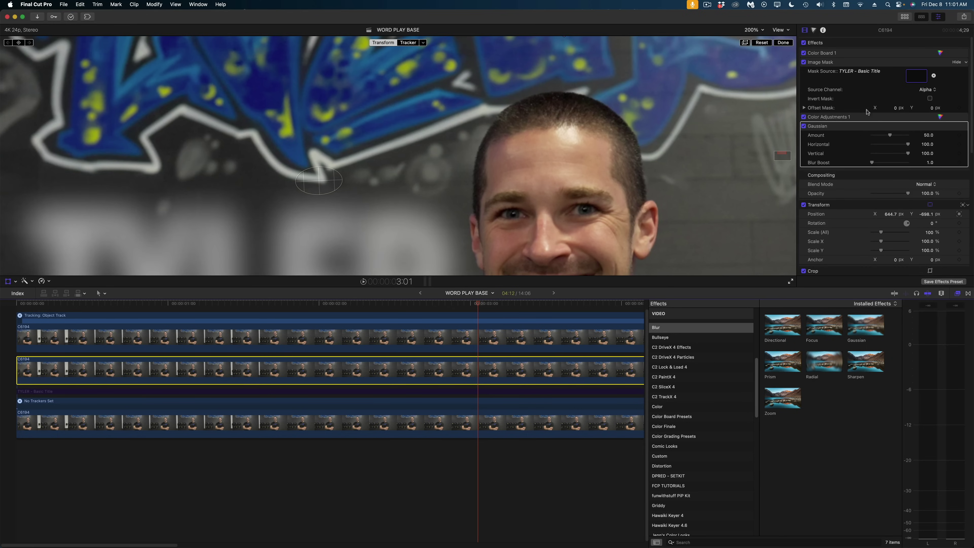
# - Reduce the Gaussian blur amount on the masked lettering clip to 3.65
pyautogui.moveTo(887, 138); pyautogui.dragTo(879, 138)
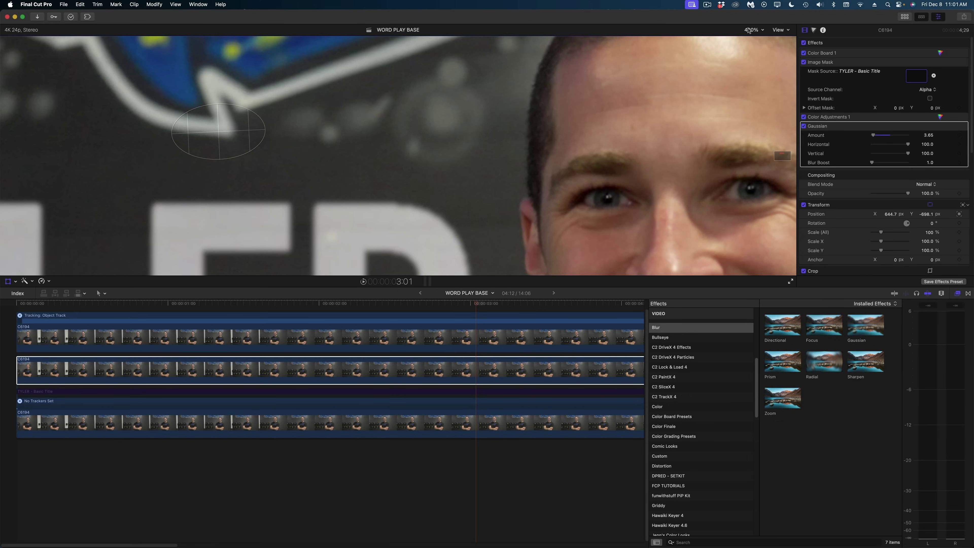
pyautogui.click(749, 30)
pyautogui.click(757, 40)
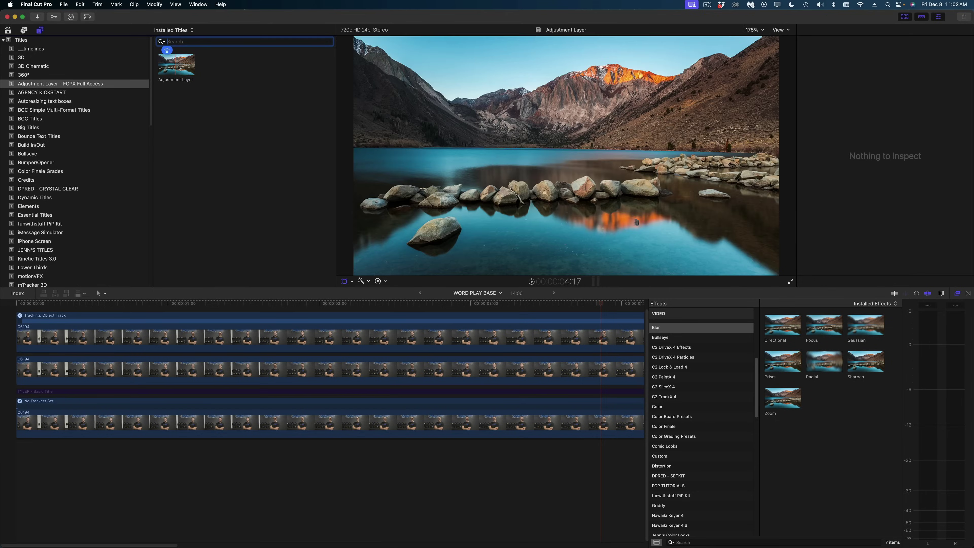
# - Place an Adjustment Layer title at the timeline's start, between the masked lettering clip and the uppermost C6194 clip
pyautogui.moveTo(176, 64); pyautogui.dragTo(21, 354)
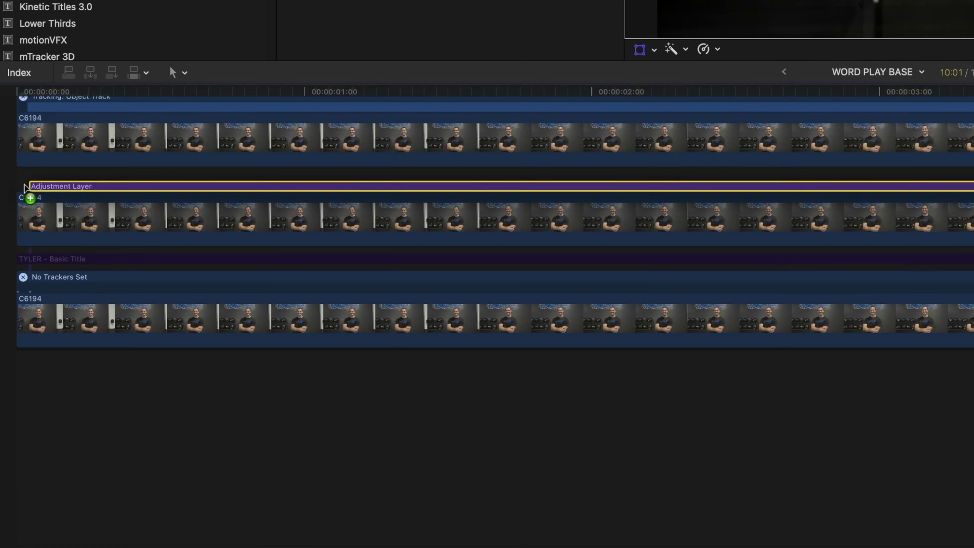
pyautogui.moveTo(24, 184); pyautogui.dragTo(21, 185)
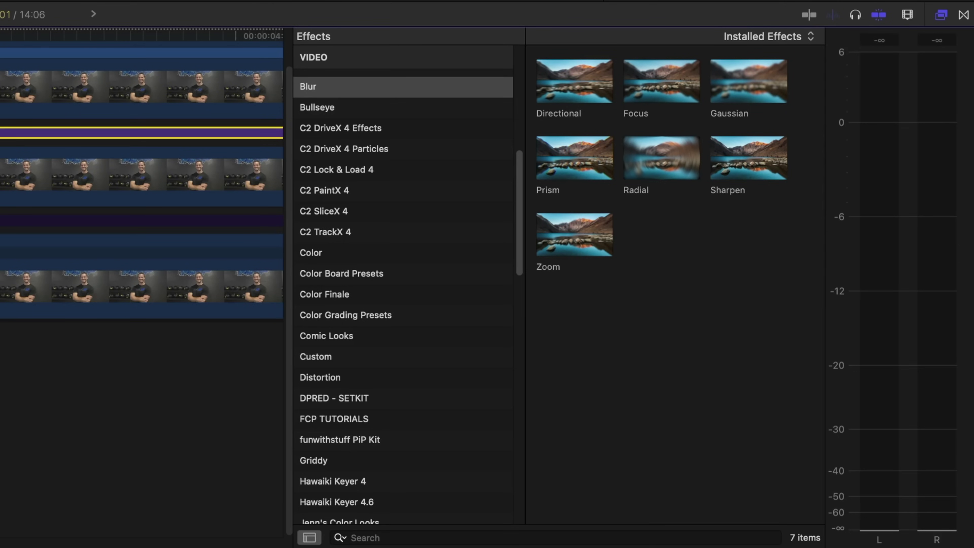
# - Apply the Gaussian blur effect to the adjustment layer and lower its amount to soften the background
pyautogui.moveTo(545, 88); pyautogui.dragTo(87, 145)
pyautogui.moveTo(419, 143)
pyautogui.mouseDown()
pyautogui.moveTo(404, 135)
pyautogui.moveTo(418, 130)
pyautogui.mouseUp()
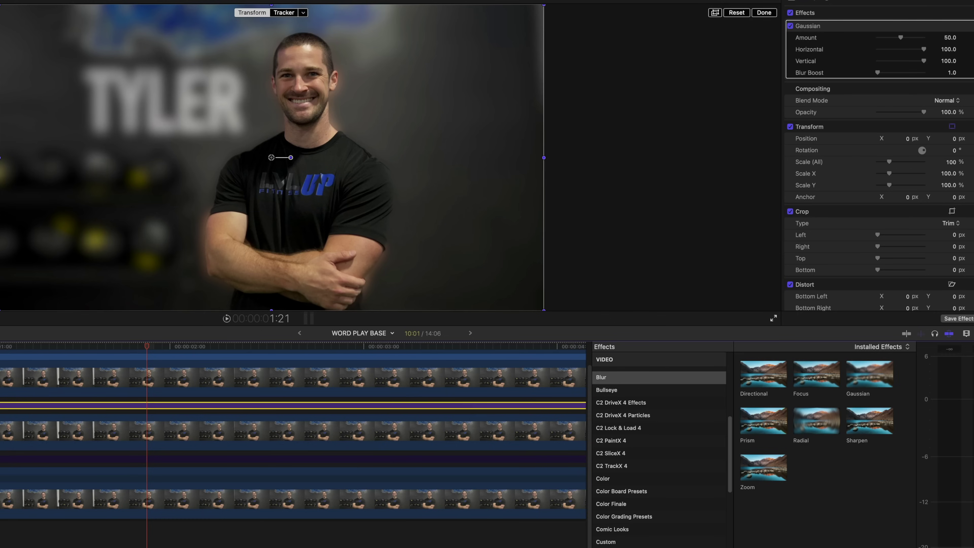
pyautogui.moveTo(899, 38); pyautogui.dragTo(877, 39)
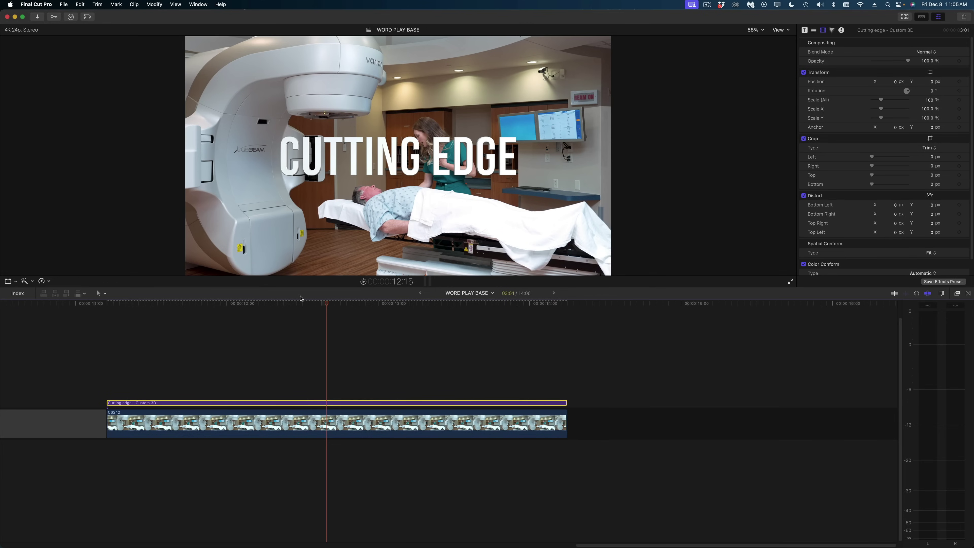
# - Scrub through the Cutting Edge title and the medical scanner clip beneath it
pyautogui.click(302, 303)
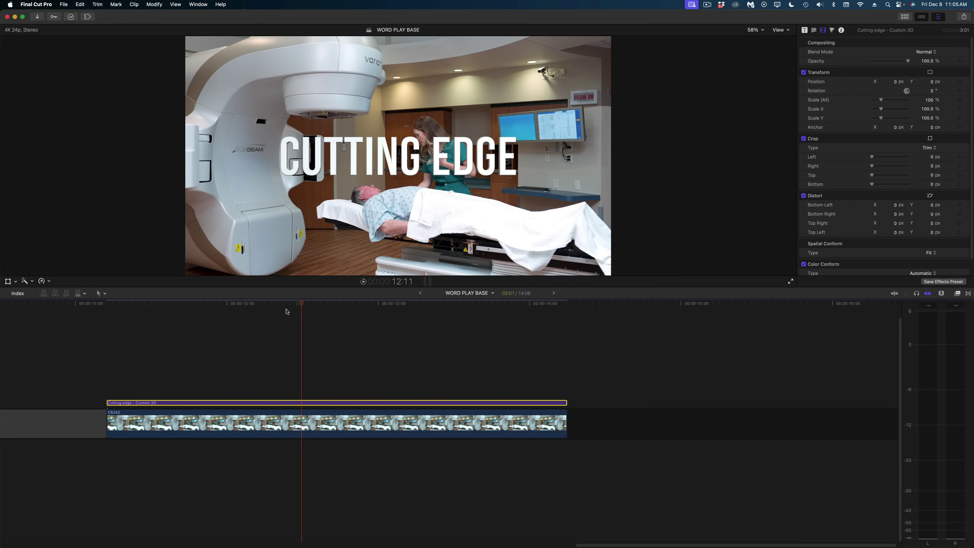
pyautogui.moveTo(288, 303)
pyautogui.mouseDown()
pyautogui.moveTo(489, 303)
pyautogui.moveTo(298, 303)
pyautogui.mouseUp()
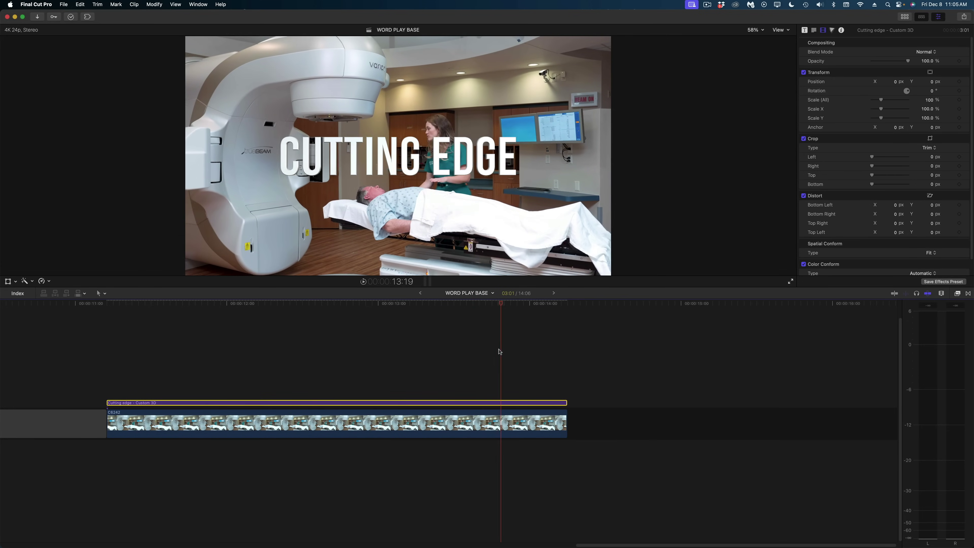
# - Recolor the Cutting Edge title's material with the teal sampled from the scrubs of the woman beside the patient
pyautogui.press('space')
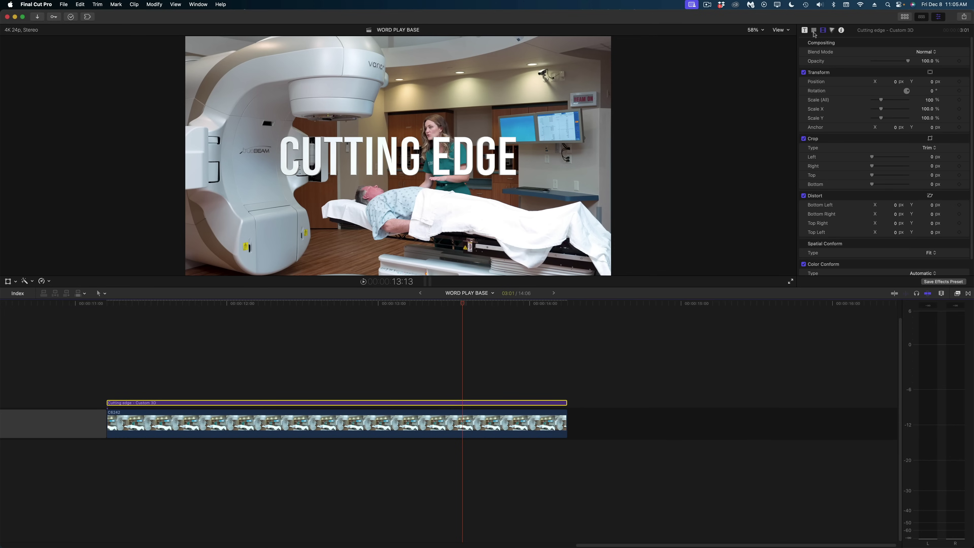
pyautogui.click(814, 30)
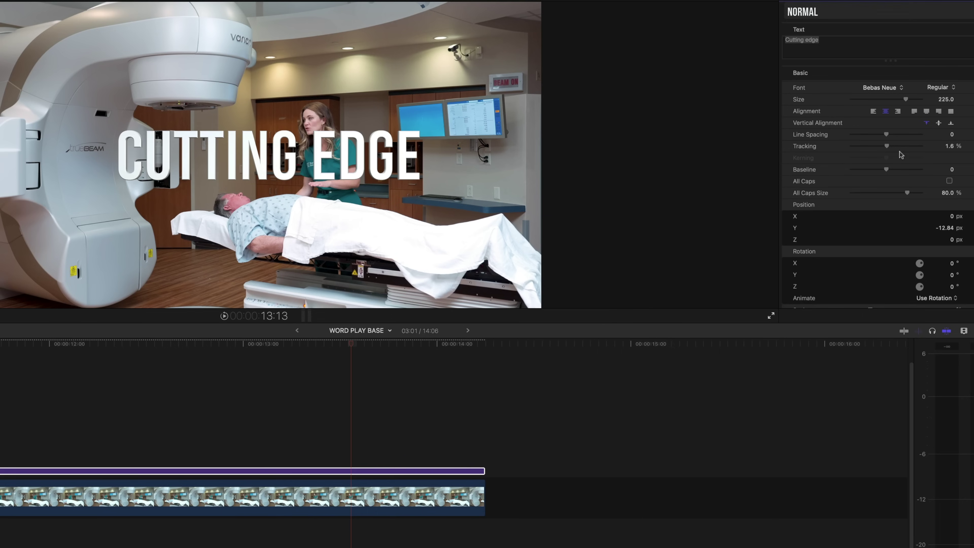
pyautogui.scroll(-2, 900, 154)
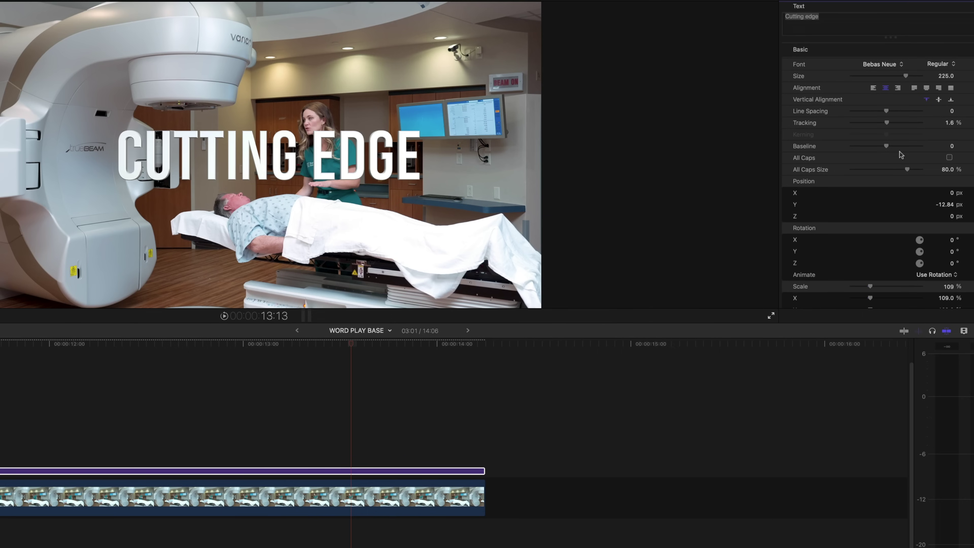
pyautogui.scroll(-10, 861, 153)
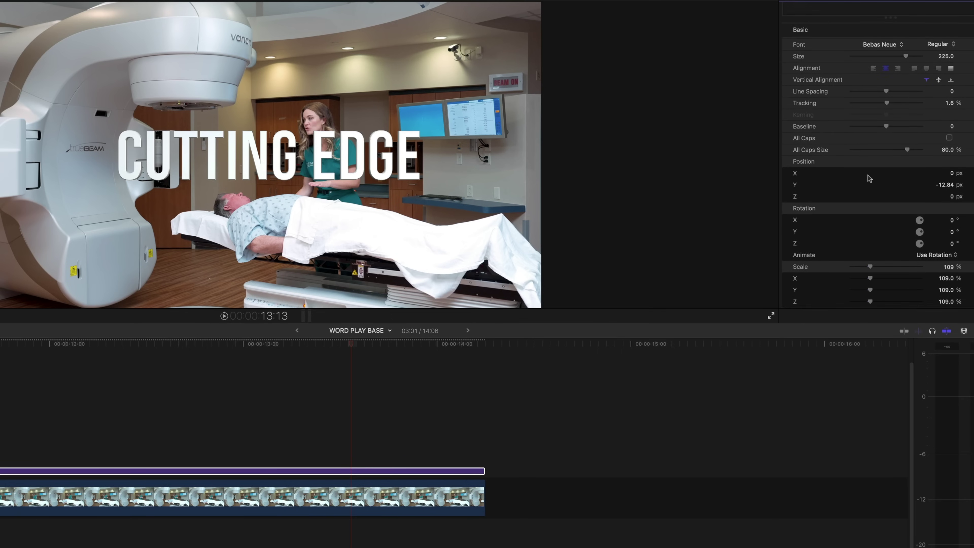
pyautogui.scroll(-5, 862, 153)
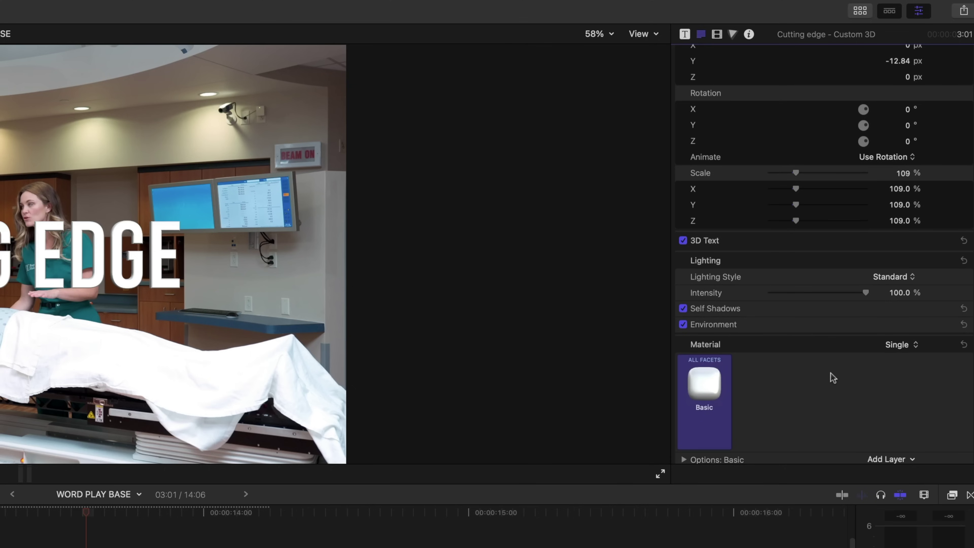
pyautogui.scroll(-4, 895, 238)
pyautogui.scroll(-2, 906, 208)
pyautogui.scroll(-1, 846, 327)
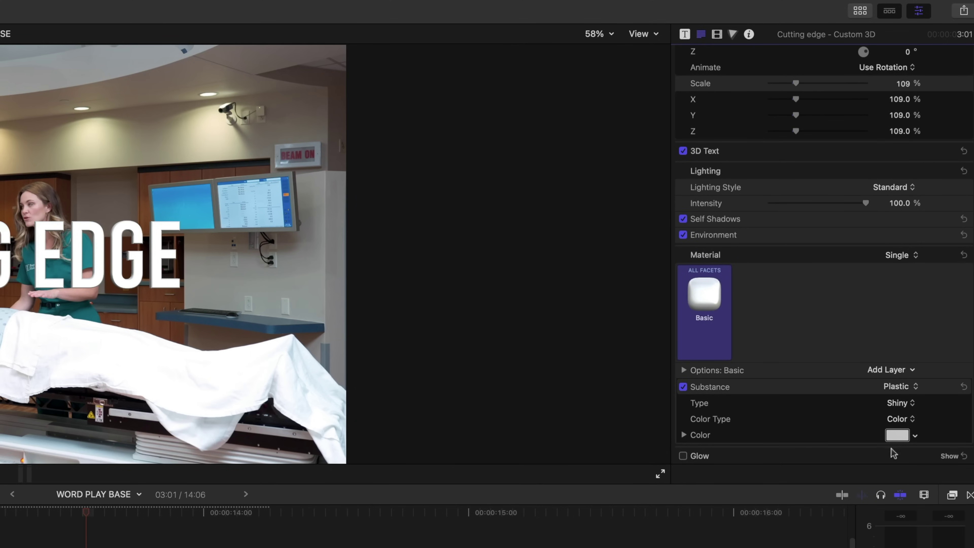
pyautogui.click(897, 435)
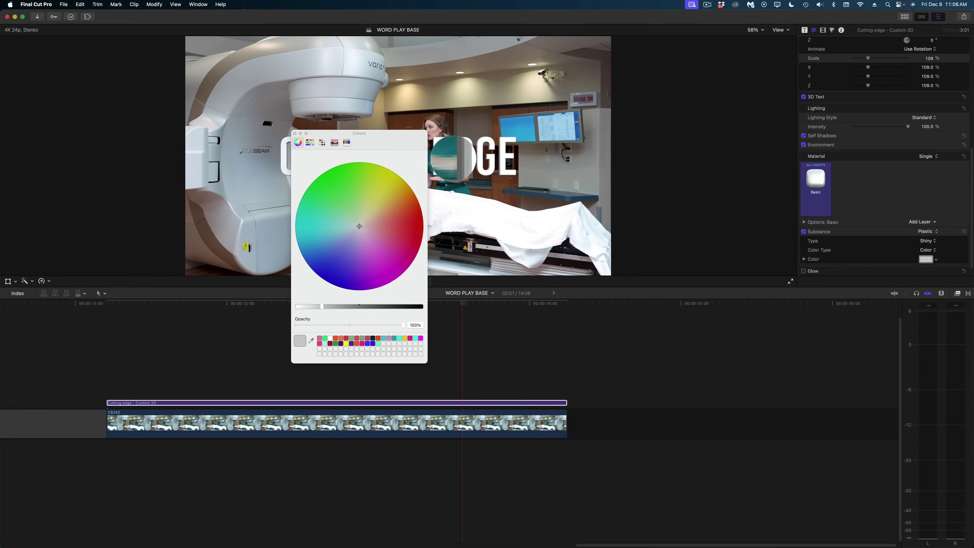
pyautogui.click(451, 157)
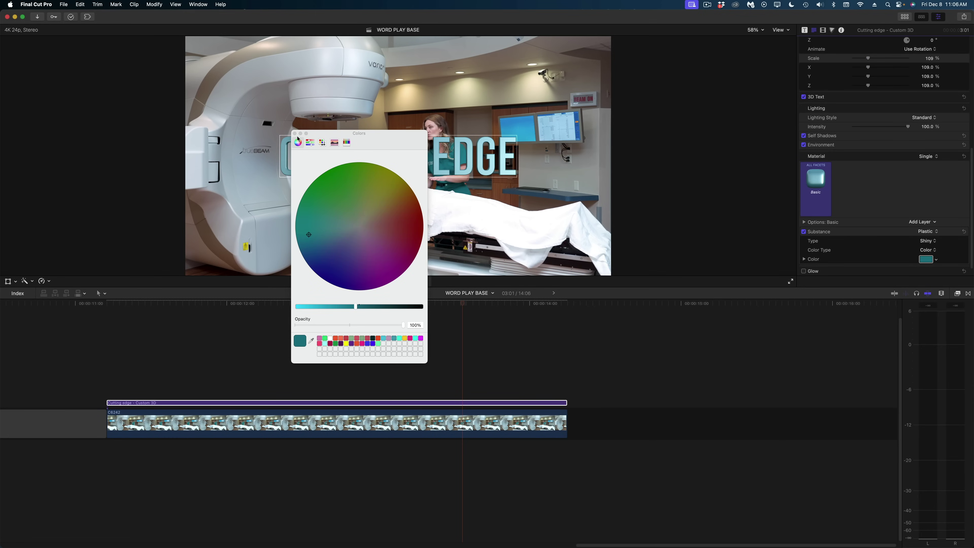
pyautogui.click(294, 134)
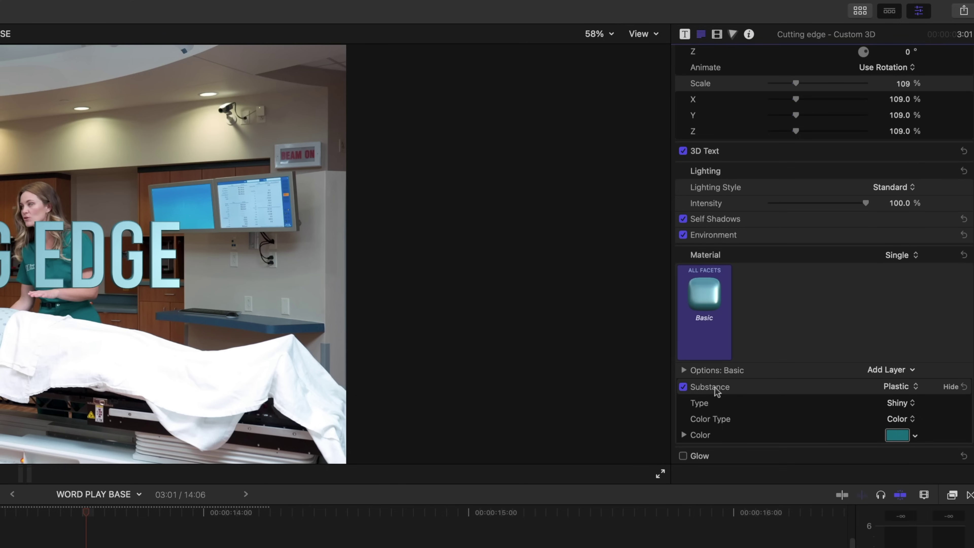
# - Set the title material's substance to Generic and light the text from Above at 306% intensity
pyautogui.click(900, 387)
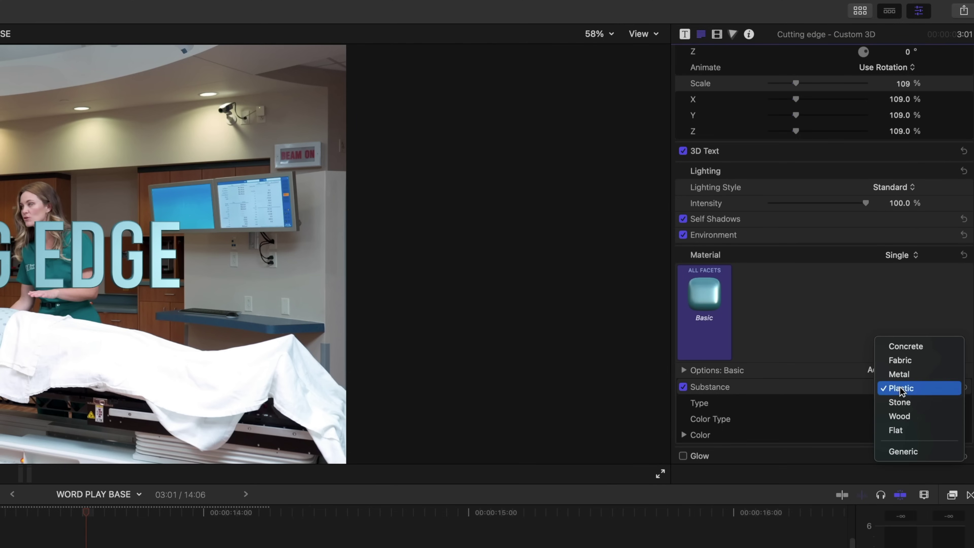
pyautogui.click(907, 453)
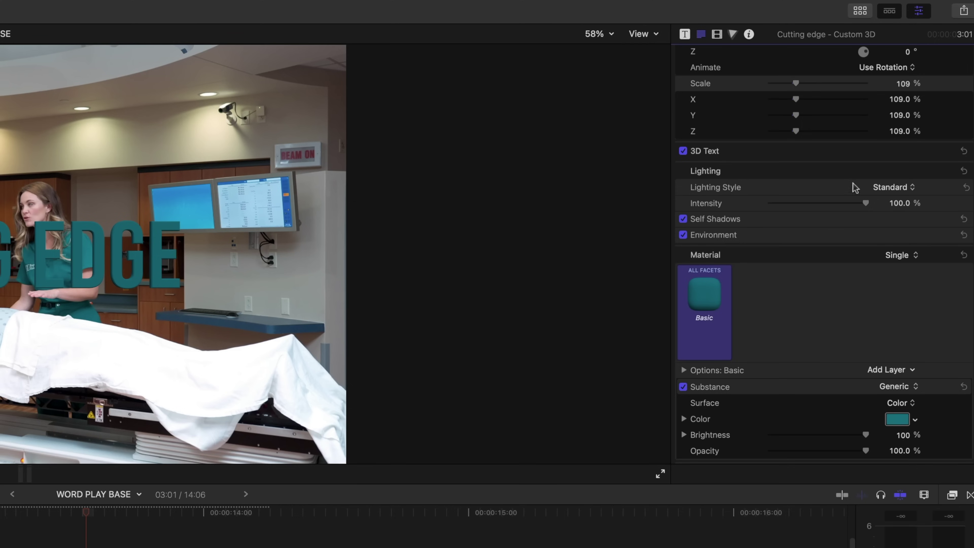
pyautogui.click(881, 188)
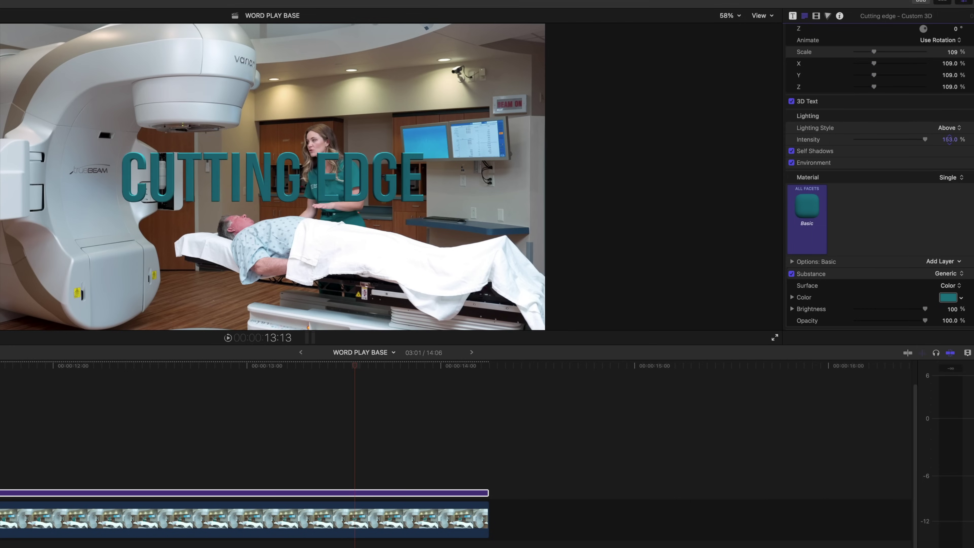
pyautogui.moveTo(949, 140); pyautogui.dragTo(949, 140)
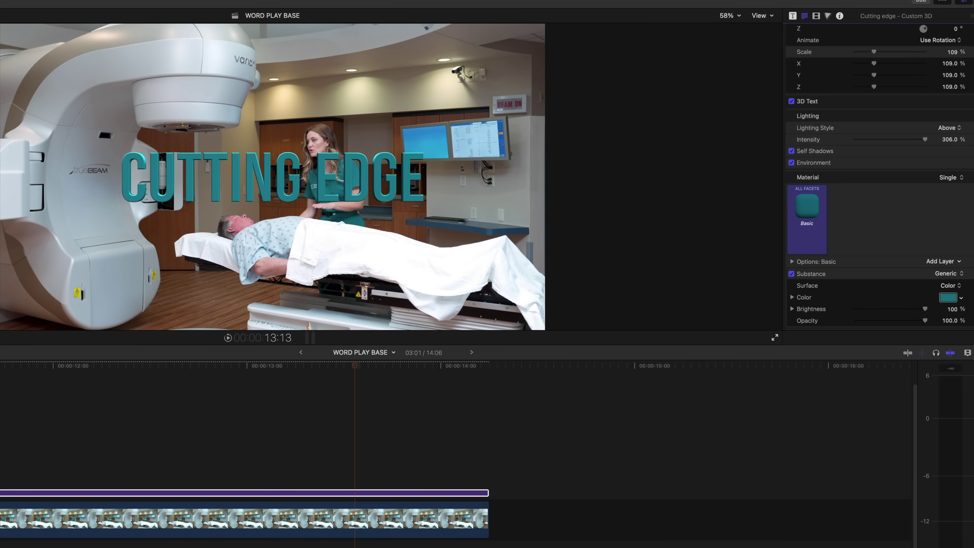
pyautogui.click(727, 16)
pyautogui.press('Escape')
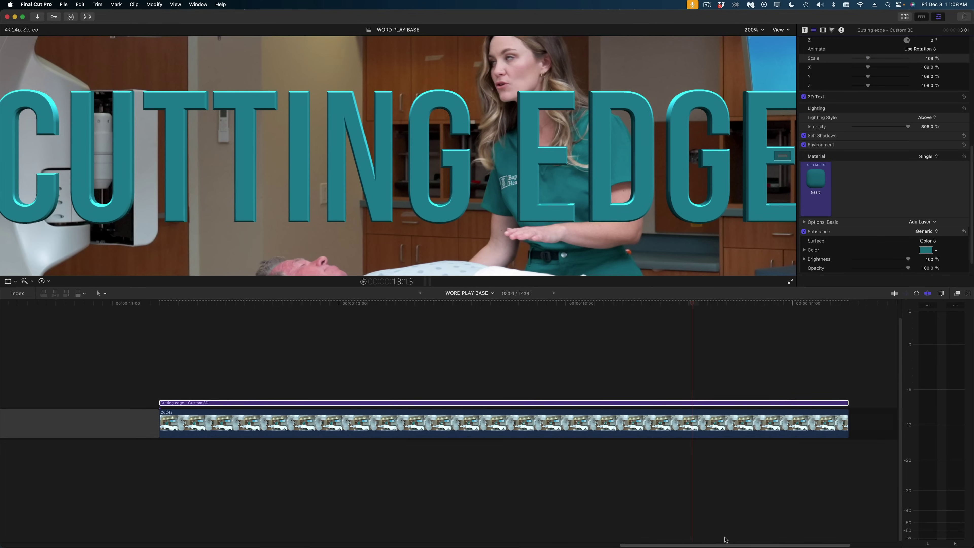
pyautogui.hscroll(2, 724, 539)
pyautogui.moveTo(473, 213)
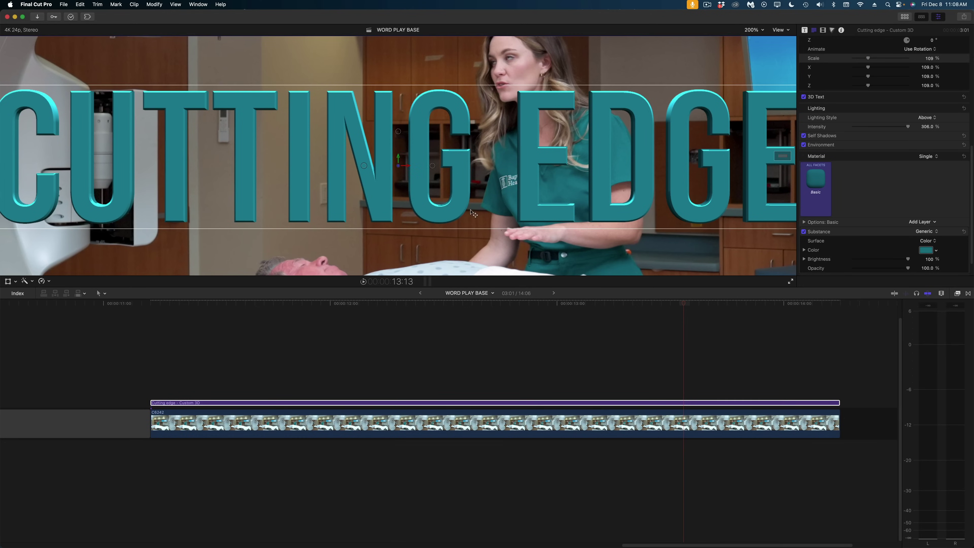
pyautogui.hotkey('shift', 'z')
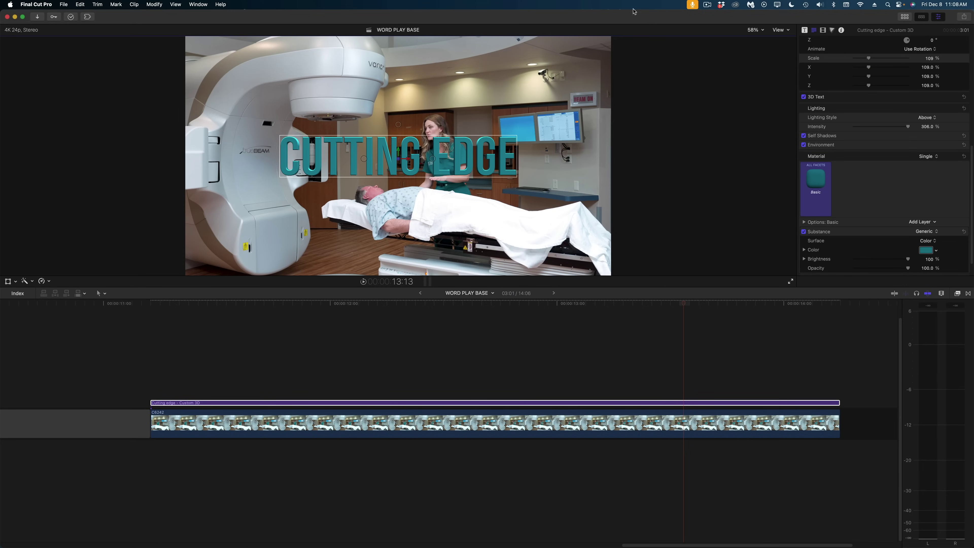
# - Add a Textured finish layer to the title's 3D material
pyautogui.click(757, 27)
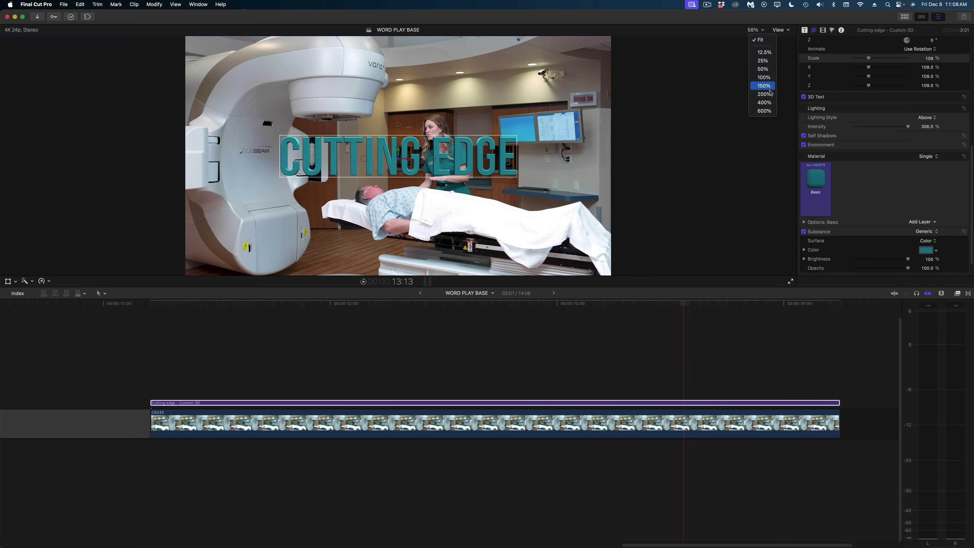
pyautogui.click(764, 94)
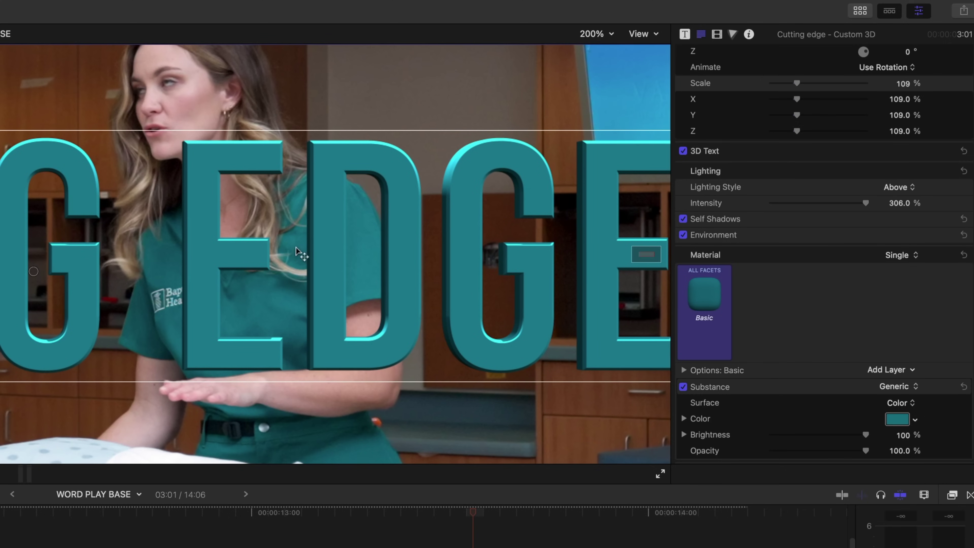
pyautogui.scroll(-2, 807, 254)
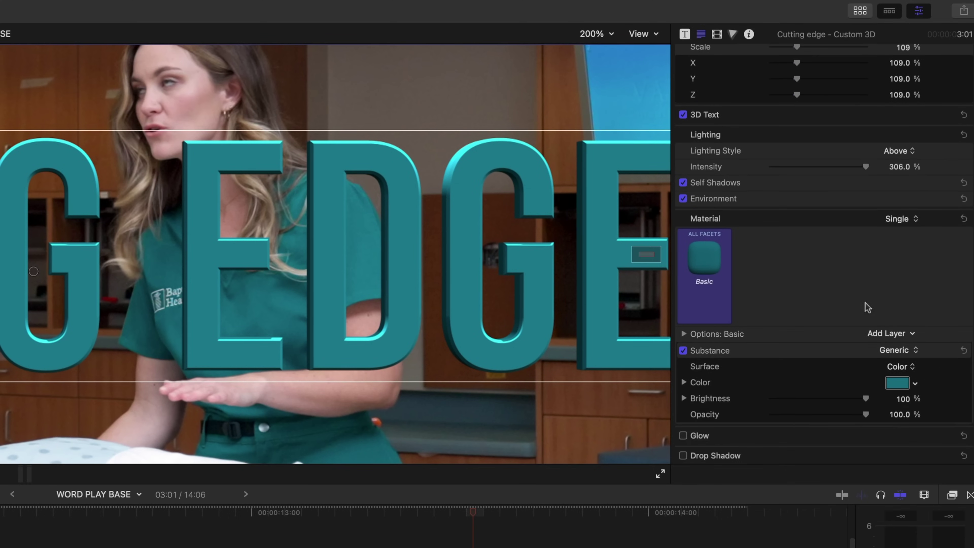
pyautogui.click(882, 334)
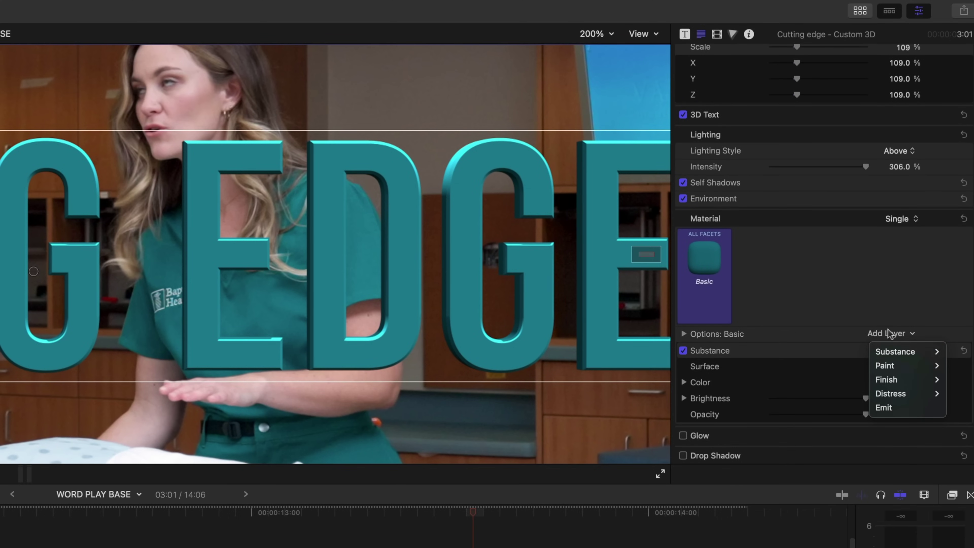
pyautogui.moveTo(895, 380)
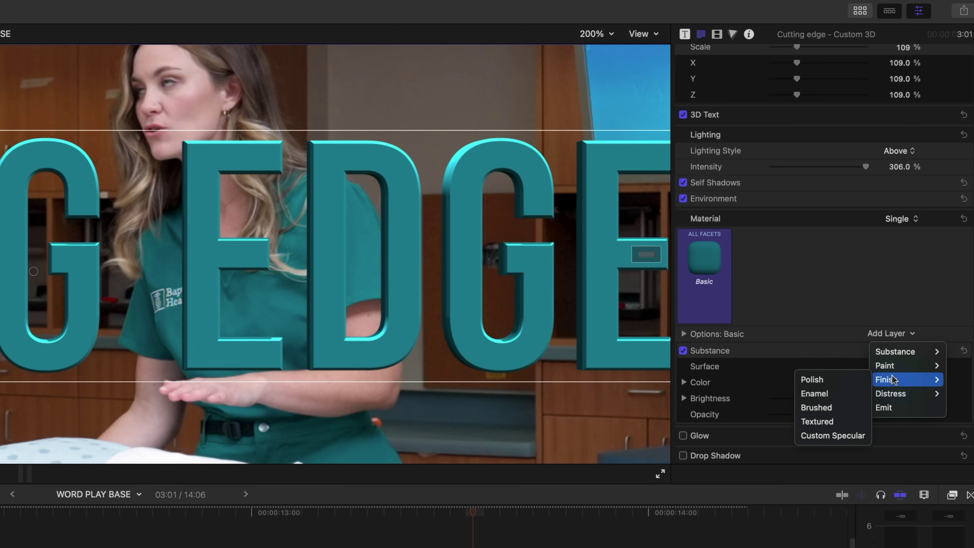
pyautogui.click(827, 422)
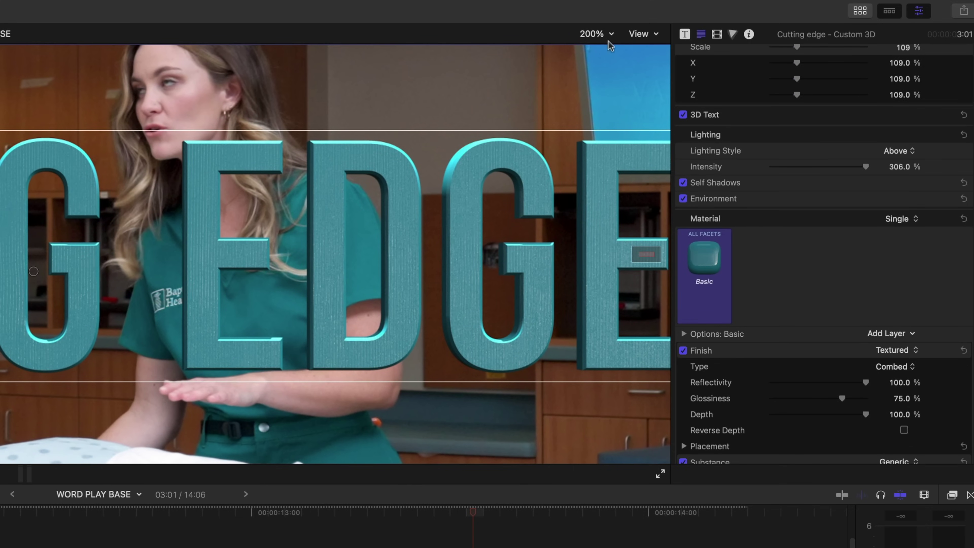
# - Set the textured finish type to Eggshell and raise its depth to 285.34%
pyautogui.click(596, 34)
pyautogui.click(606, 161)
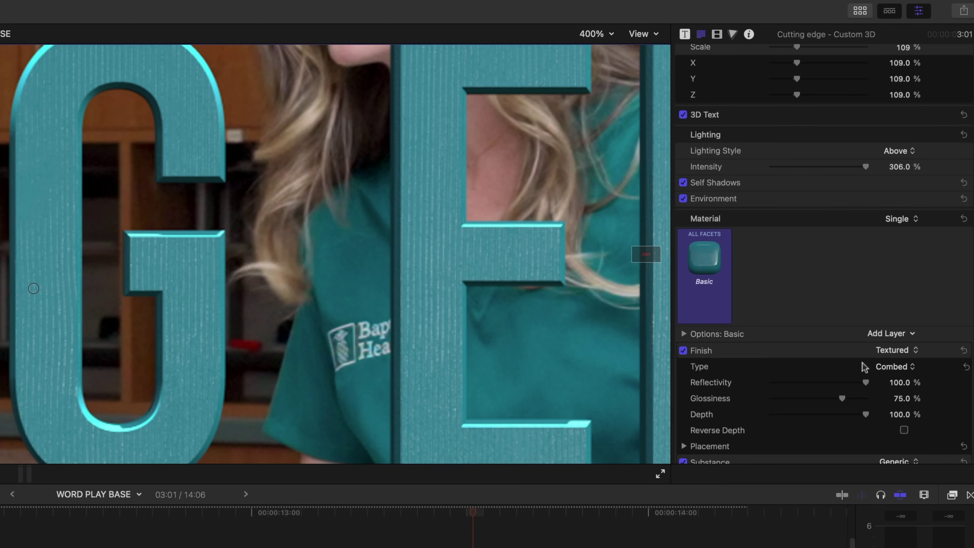
pyautogui.click(891, 370)
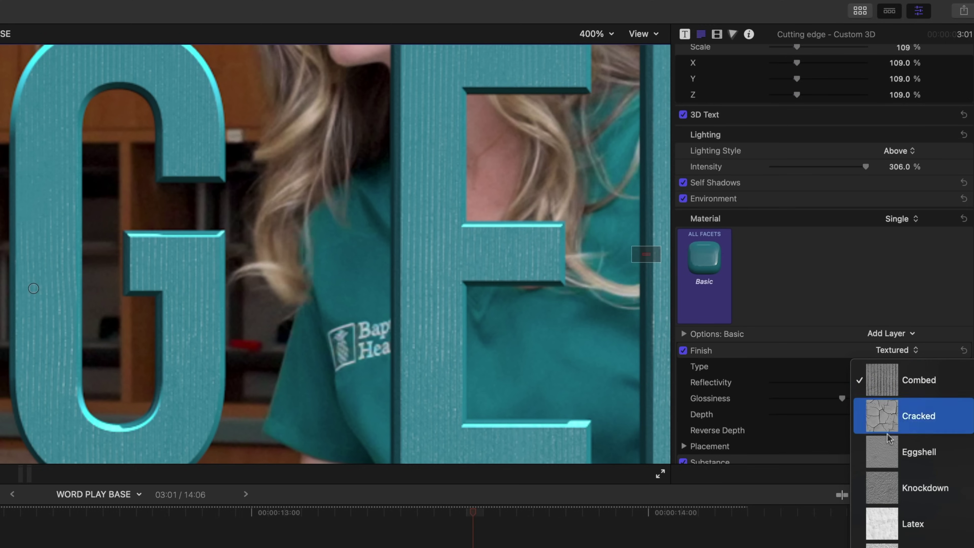
pyautogui.click(886, 451)
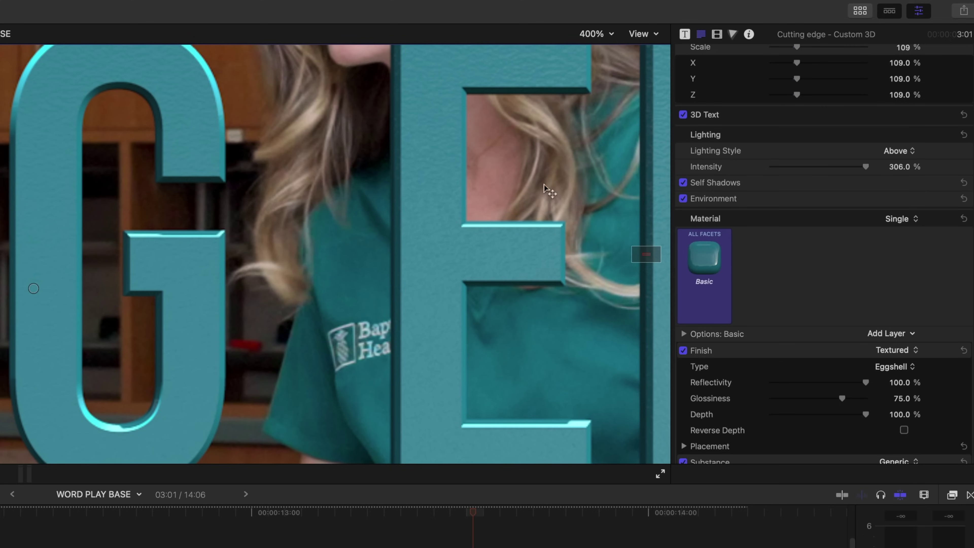
pyautogui.moveTo(900, 415); pyautogui.dragTo(888, 418)
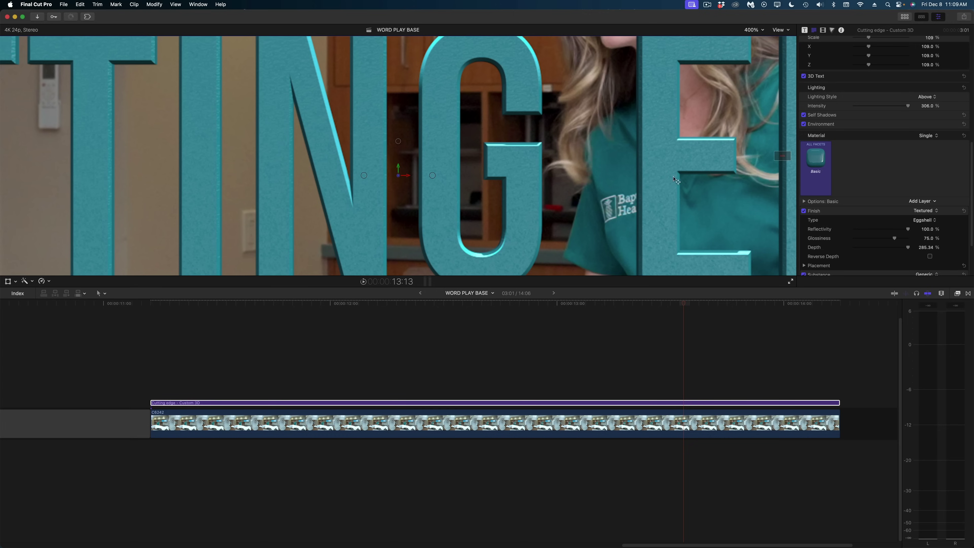
pyautogui.hotkey('shift', 'z')
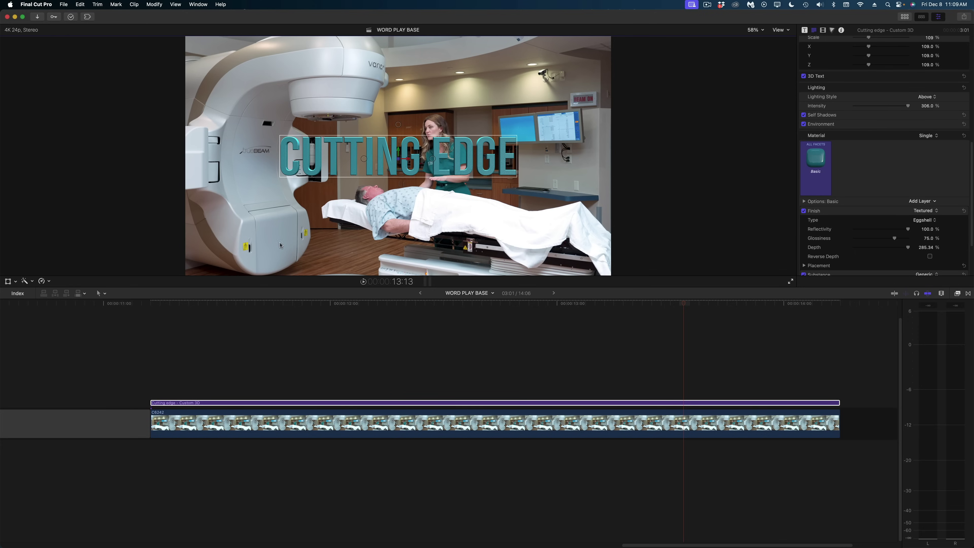
# - Rotate the title 49° around Y and position it at X -212.41 px, Y -115.36 px
pyautogui.scroll(5, 969, 169)
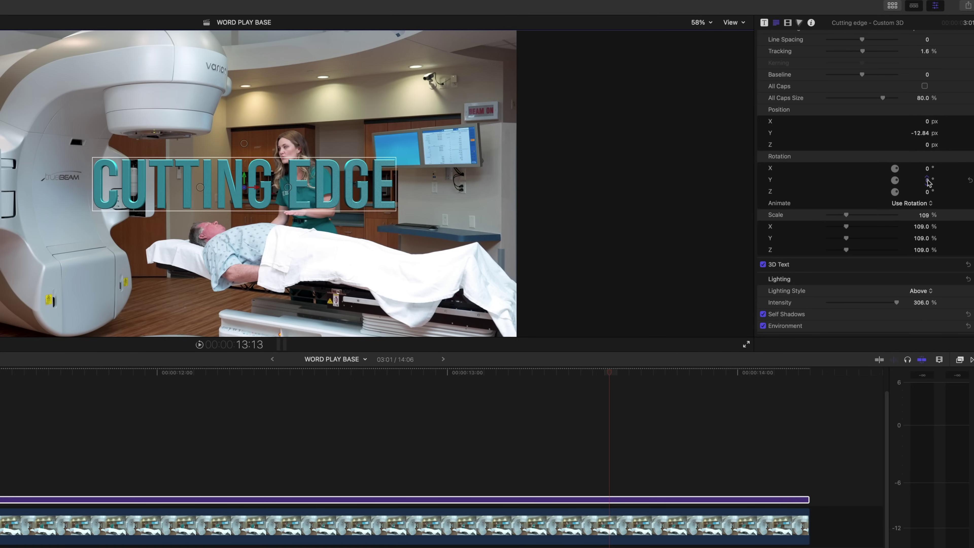
pyautogui.moveTo(928, 181); pyautogui.dragTo(925, 180)
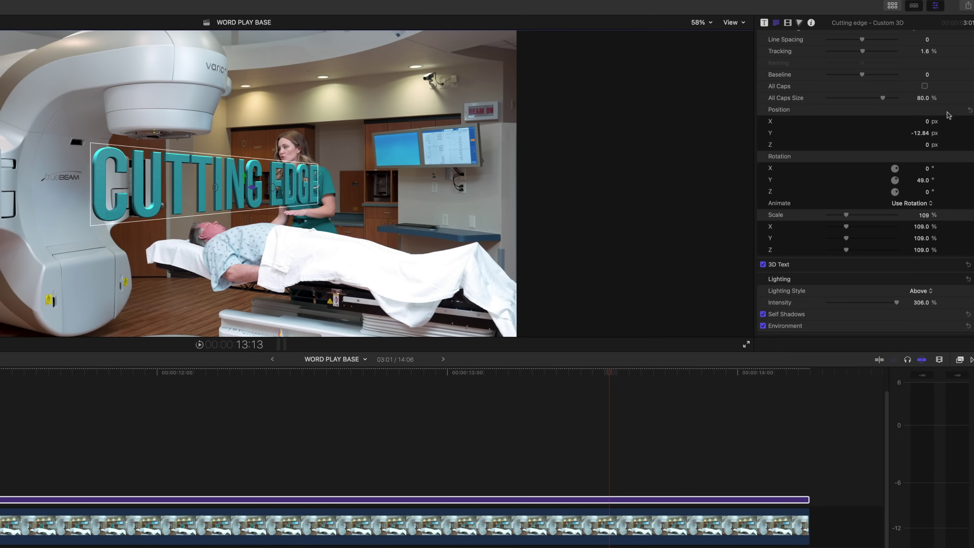
pyautogui.moveTo(926, 122); pyautogui.dragTo(919, 135)
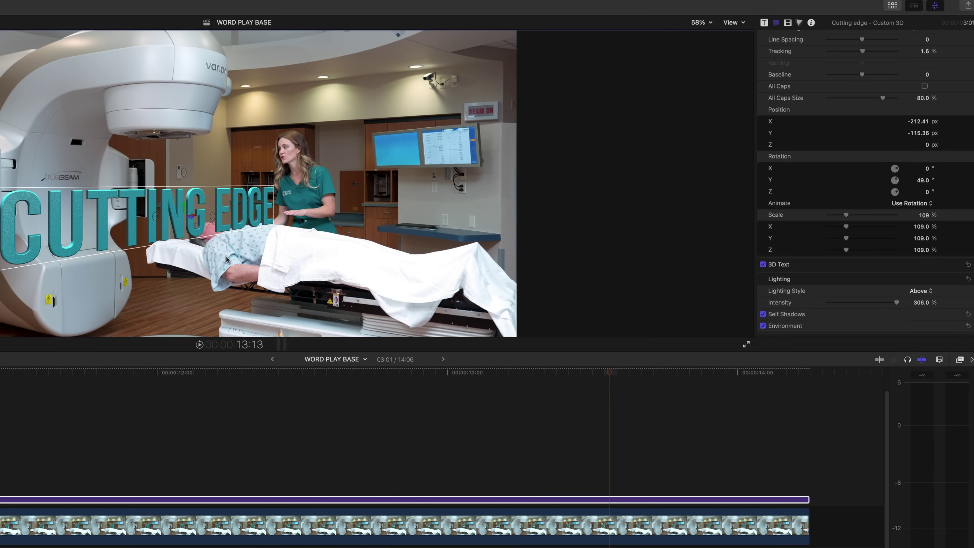
# - Increase the title's 3D text depth to 34 and move the playhead to 12:07
pyautogui.scroll(5, 920, 126)
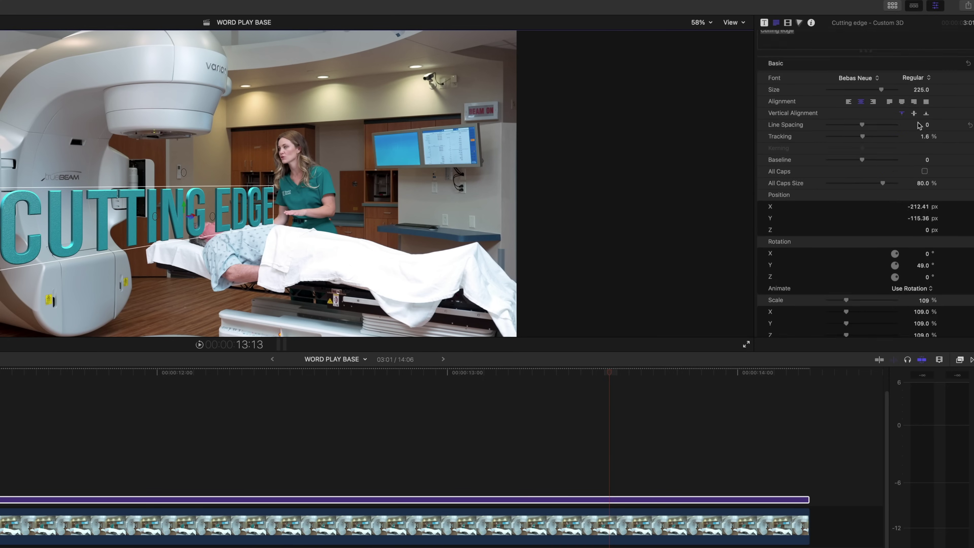
pyautogui.scroll(-8, 876, 146)
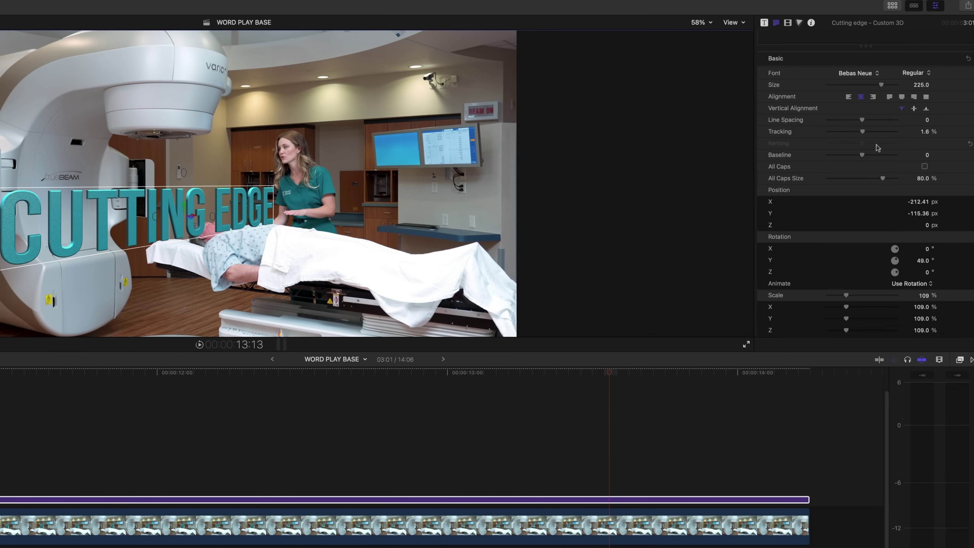
pyautogui.scroll(-4, 872, 224)
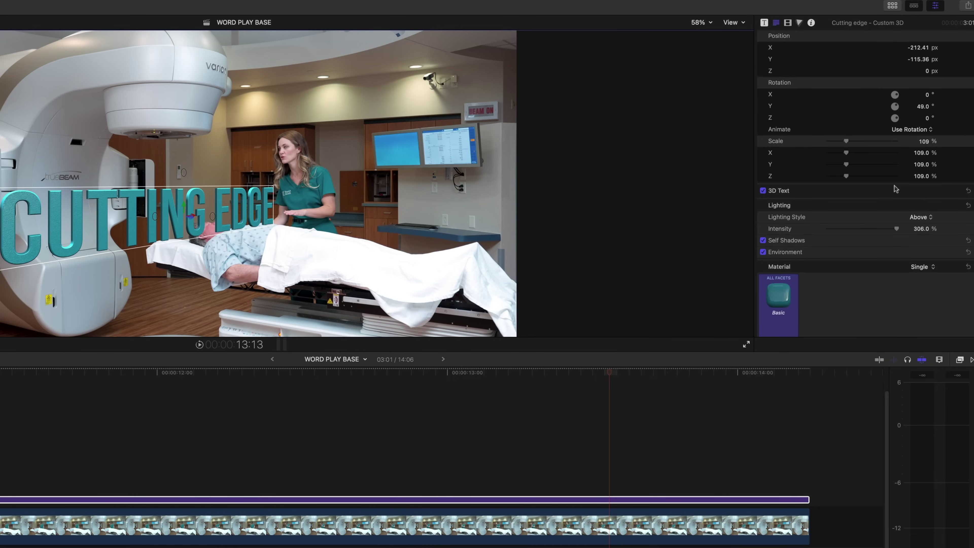
pyautogui.click(959, 191)
pyautogui.moveTo(842, 204); pyautogui.dragTo(851, 206)
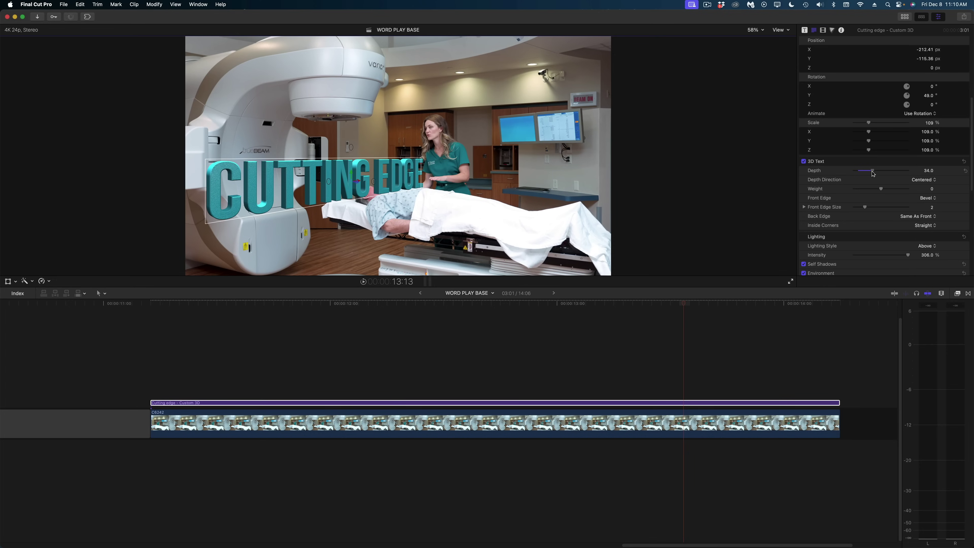
pyautogui.click(406, 320)
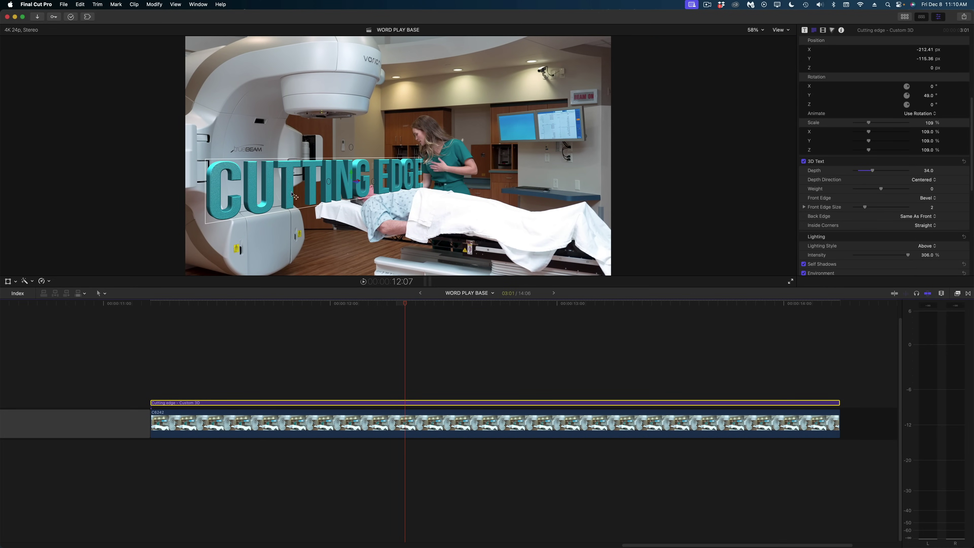
# - Attach the Cutting edge title to the Object Track tracker, using clip C6242 as the tracker source
pyautogui.click(440, 380)
pyautogui.click(444, 402)
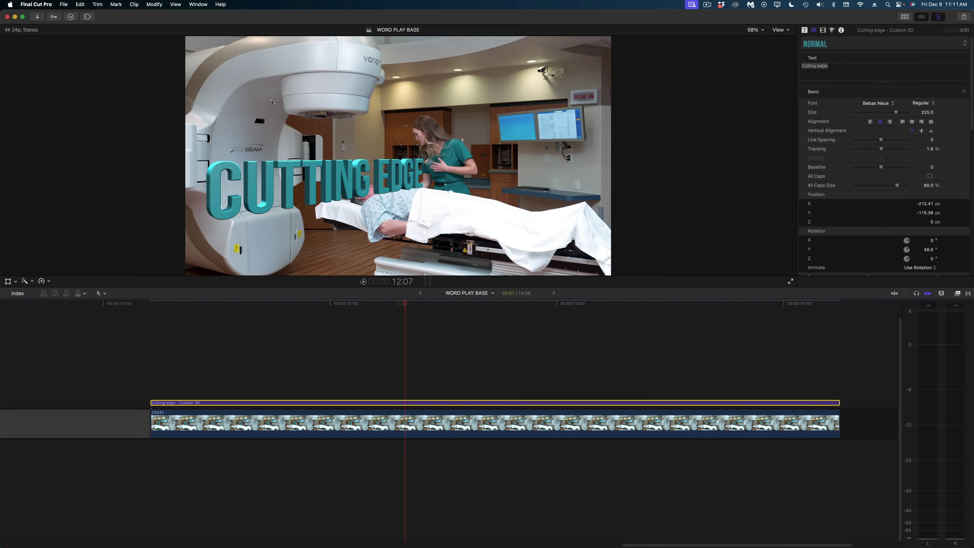
pyautogui.hotkey('shift', 't')
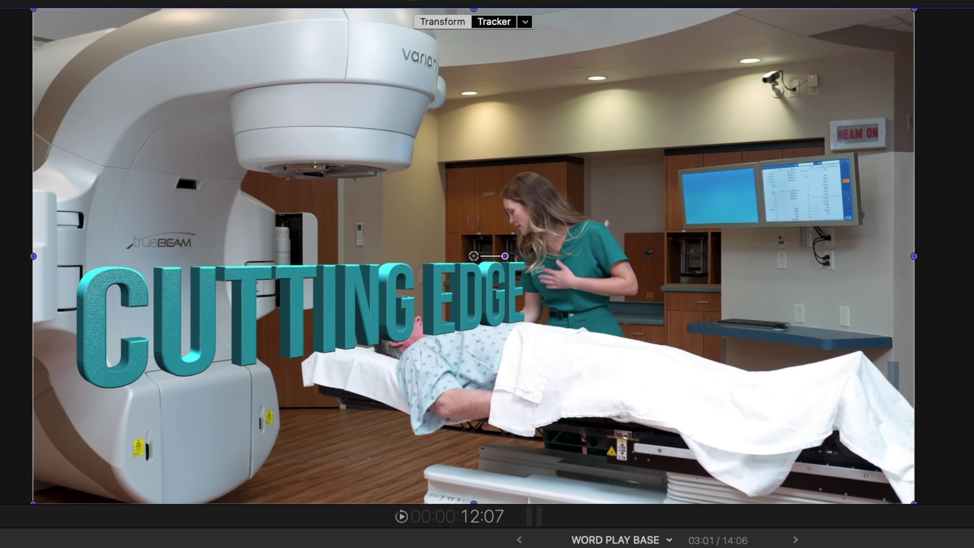
pyautogui.click(525, 21)
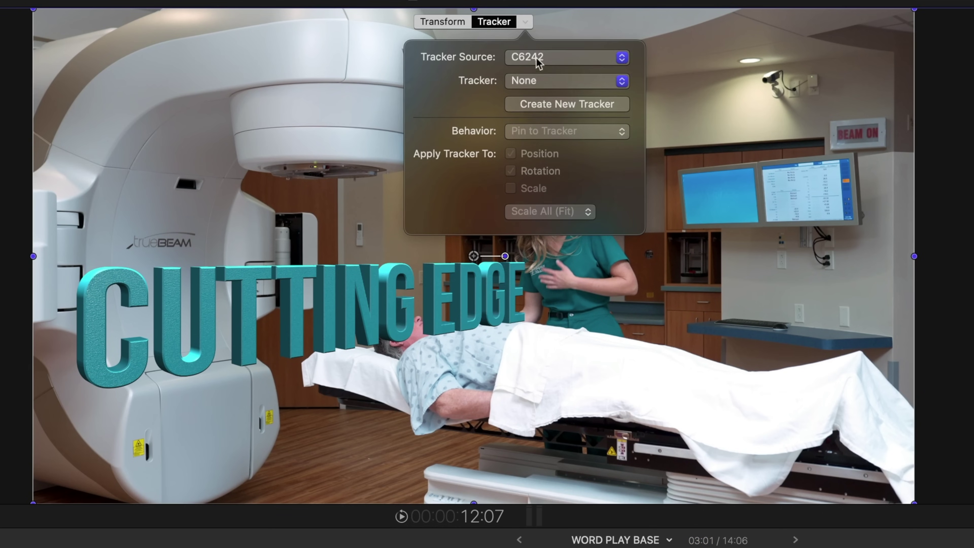
pyautogui.click(544, 82)
pyautogui.click(550, 98)
pyautogui.click(288, 303)
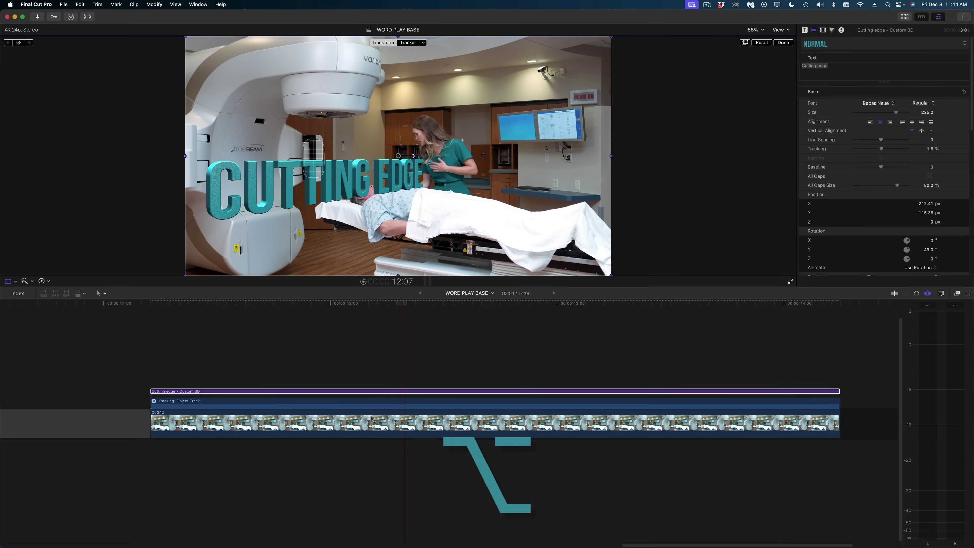
# - Duplicate clip C6242 directly above the title and apply the Sheffield Softworks Keyper effect to the copy
pyautogui.keyDown('alt'); pyautogui.click(368, 426); pyautogui.keyUp('alt')
pyautogui.moveTo(368, 426); pyautogui.dragTo(376, 343)
pyautogui.press('super+5')
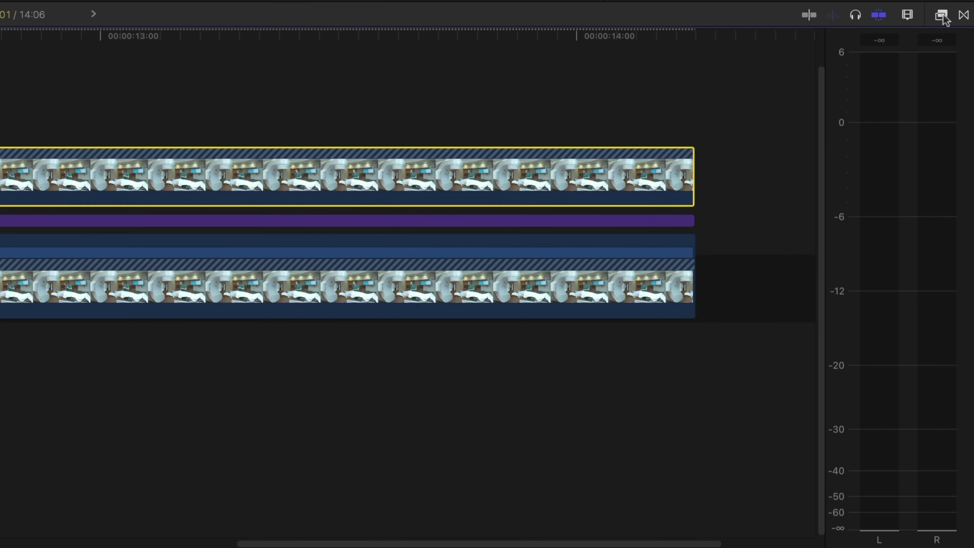
pyautogui.scroll(-4, 685, 460)
pyautogui.click(671, 509)
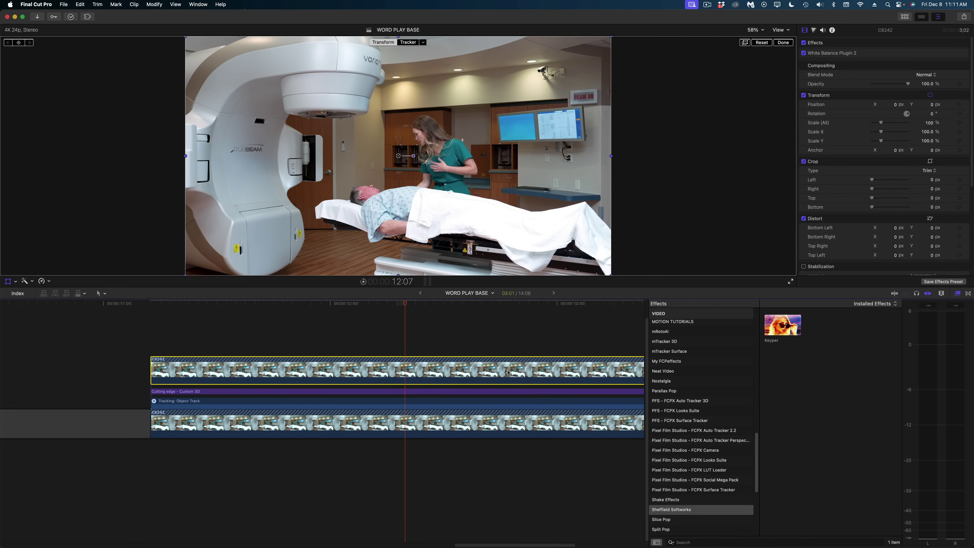
pyautogui.moveTo(507, 371); pyautogui.dragTo(507, 371)
pyautogui.press('super+5')
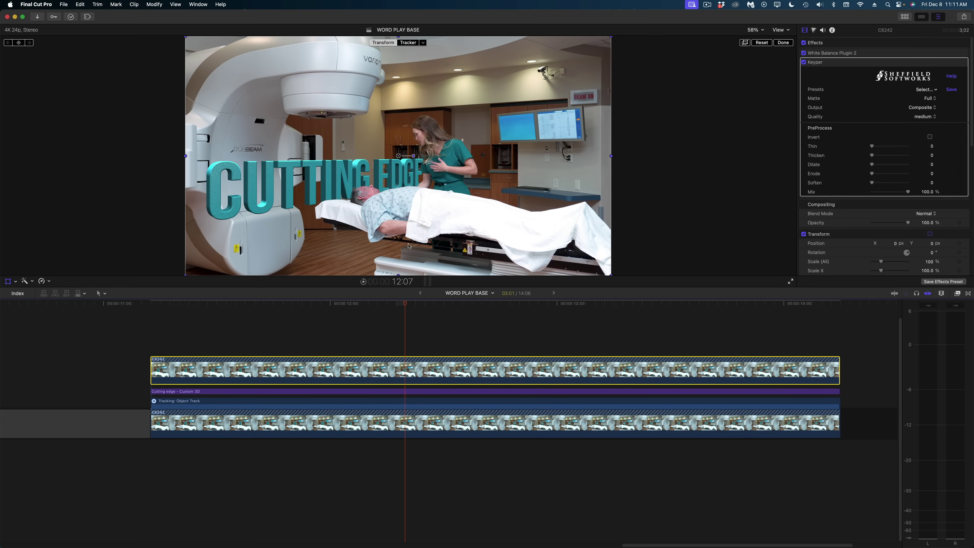
# - Set the Keyper quality to high and Thicken to 3.0, and turn off the viewer's transform controls
pyautogui.click(923, 117)
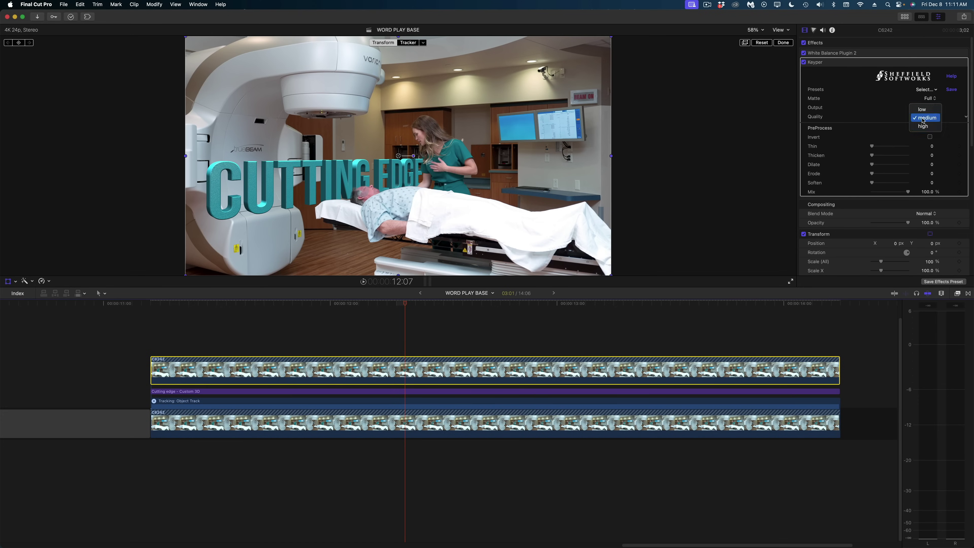
pyautogui.click(924, 126)
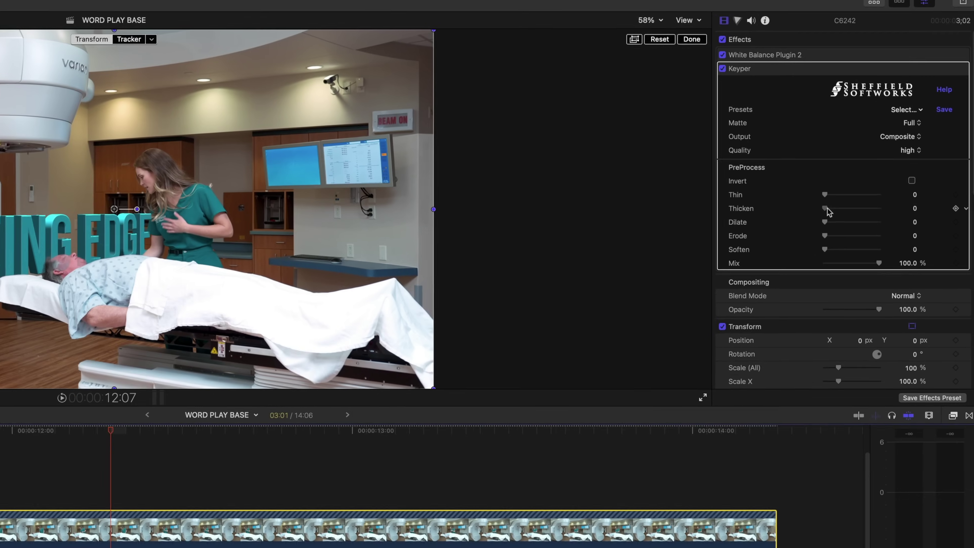
pyautogui.moveTo(802, 253); pyautogui.dragTo(816, 256)
pyautogui.moveTo(850, 178); pyautogui.dragTo(851, 178)
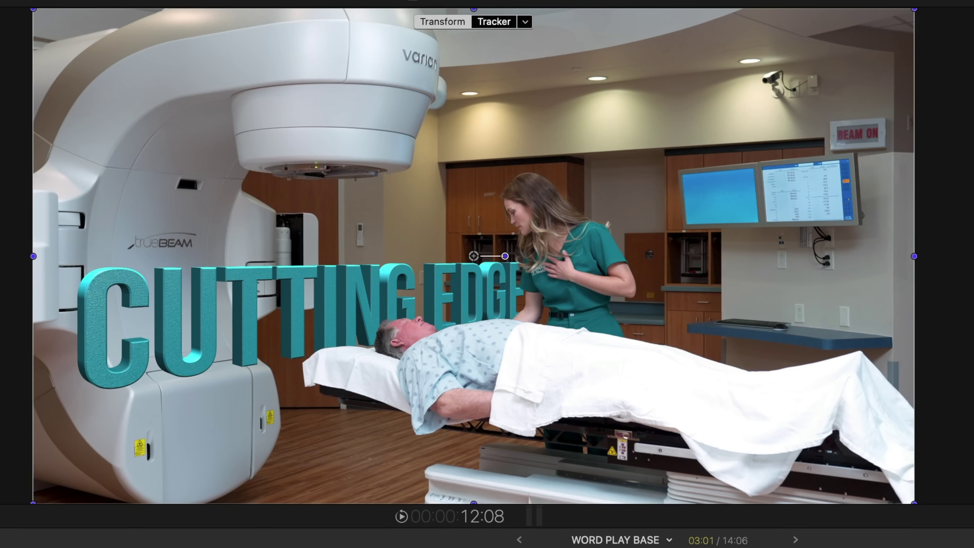
pyautogui.hotkey('shift', 't')
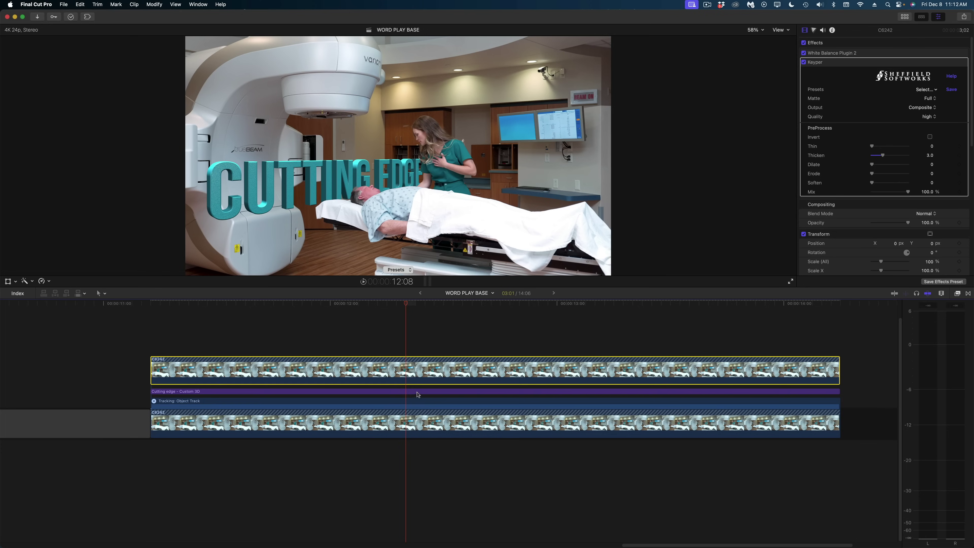
# - Enable the drop shadow on the Cutting edge title
pyautogui.click(416, 392)
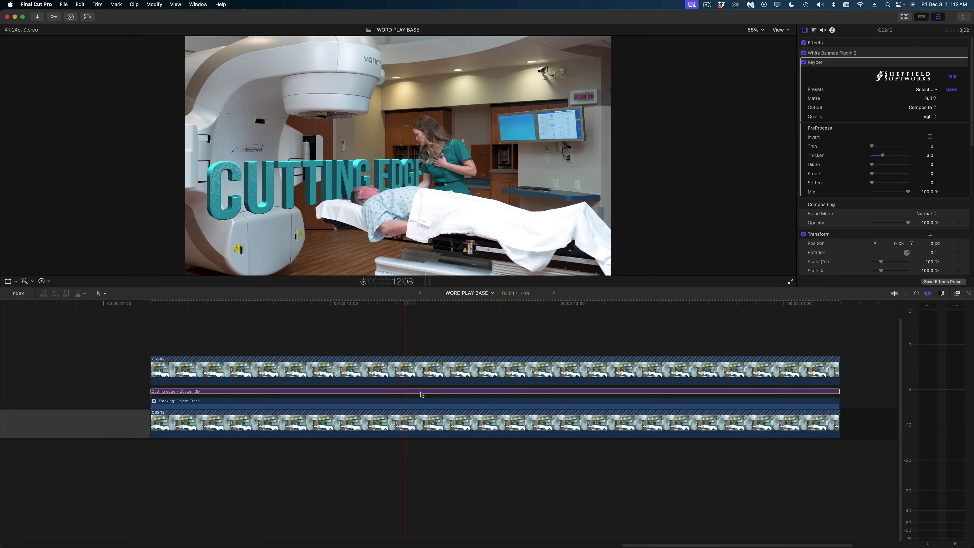
pyautogui.scroll(-15, 857, 163)
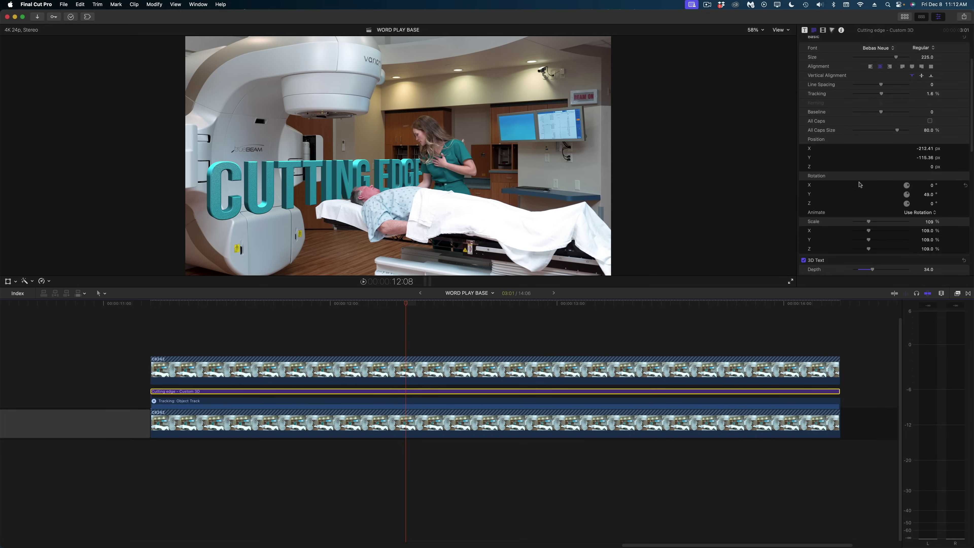
pyautogui.scroll(-5, 854, 201)
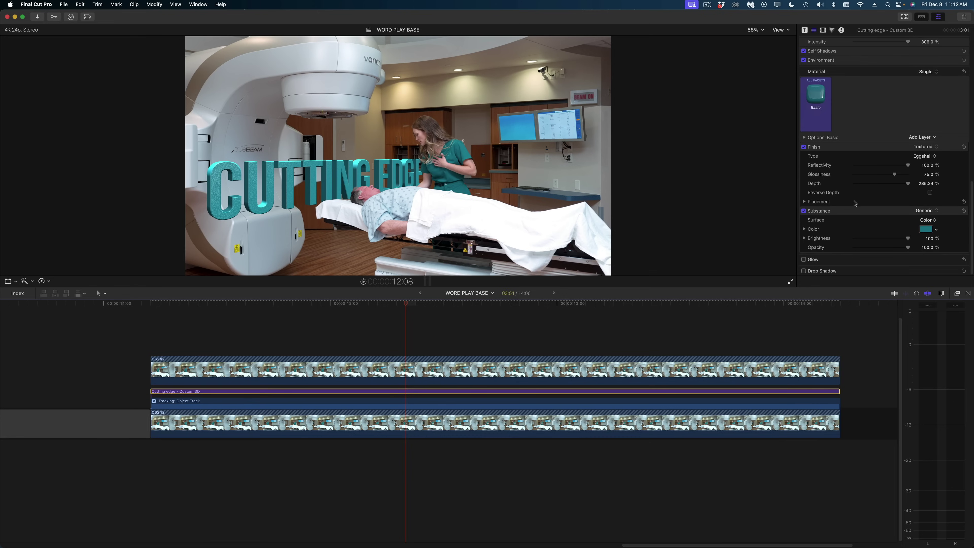
pyautogui.click(803, 271)
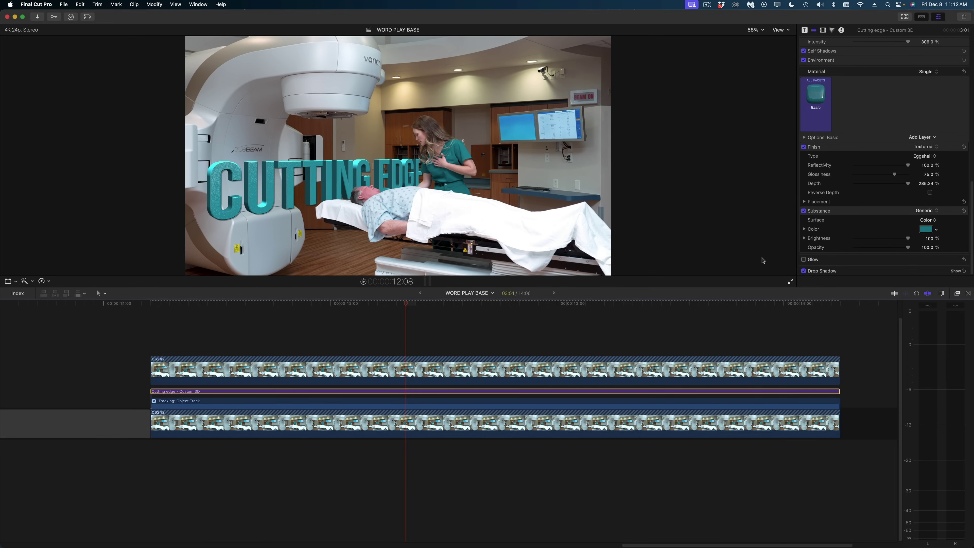